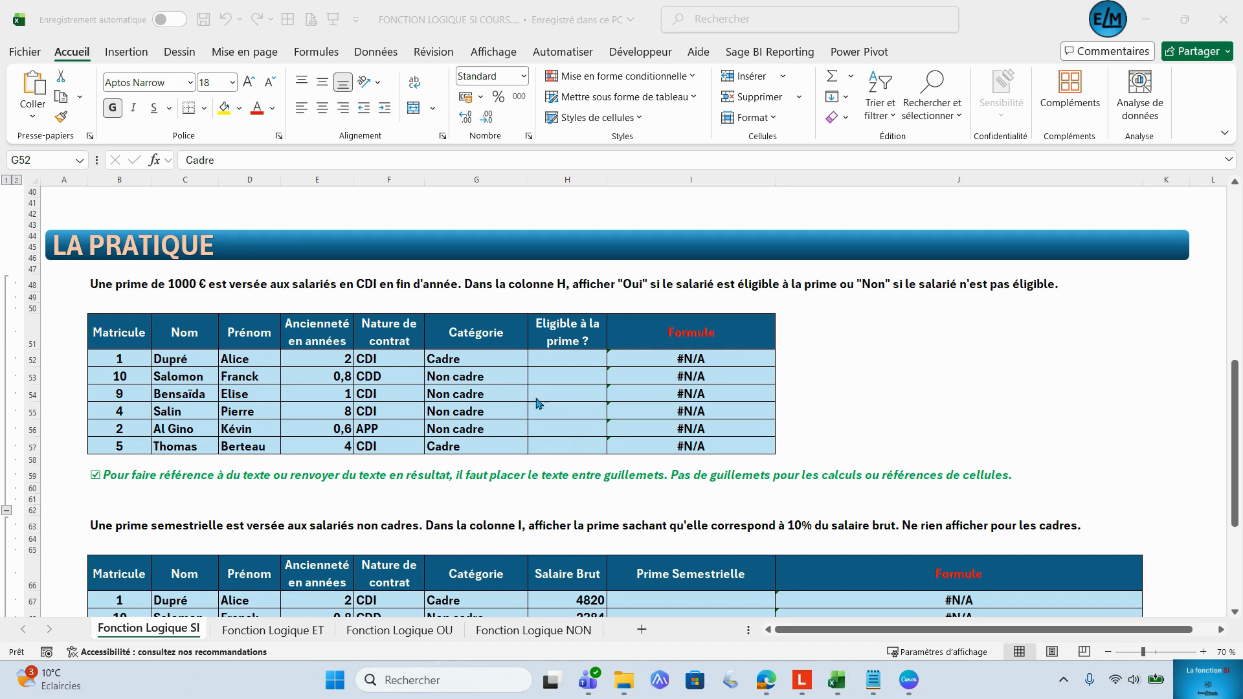
Start inserting a function in cell H52 and list the functions of the category Toutes
left_click(555, 357)
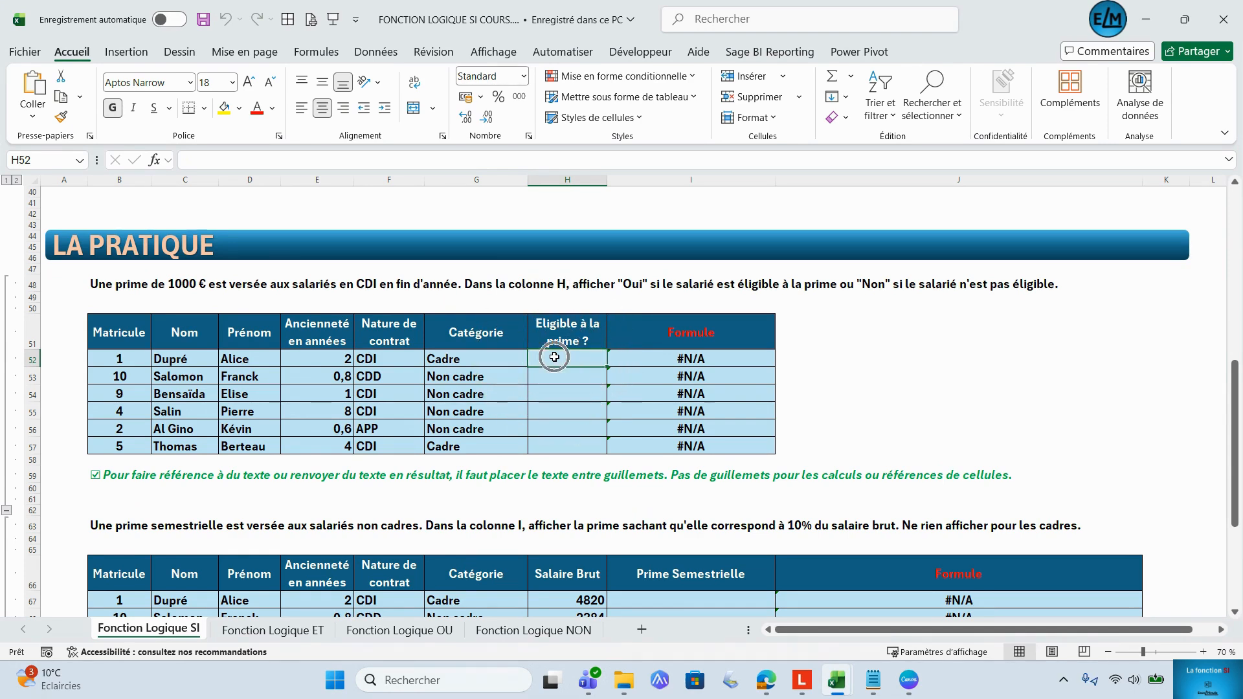
left_click(158, 163)
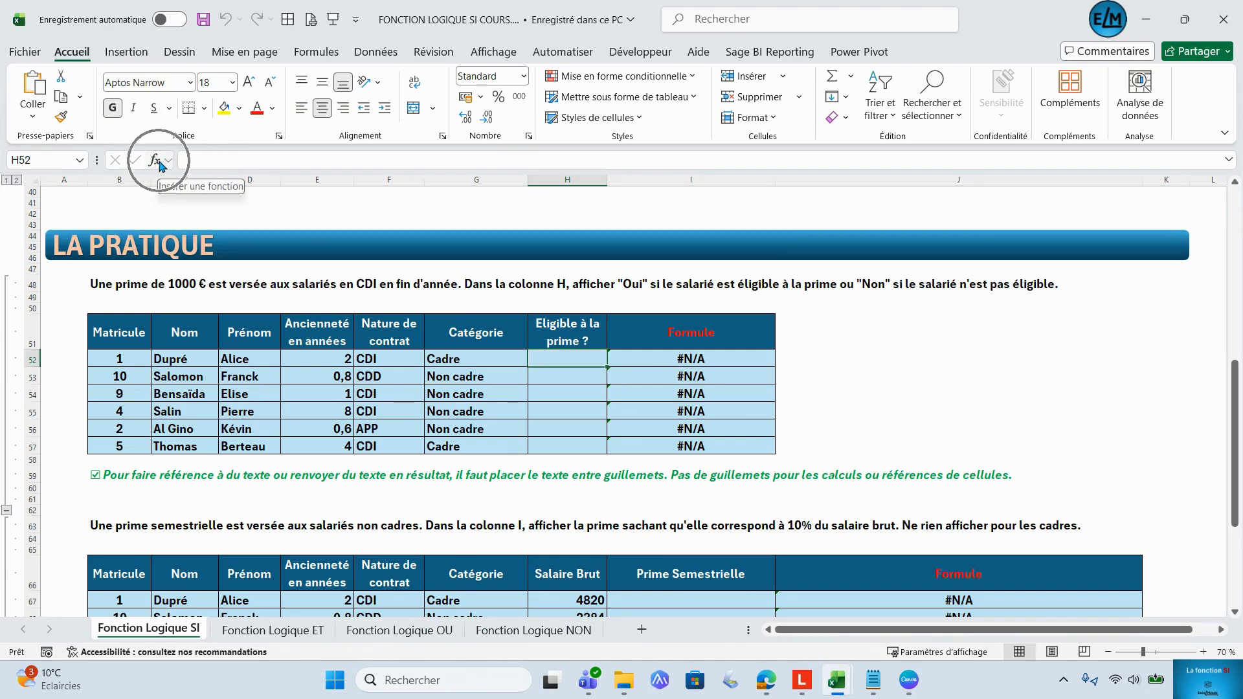
left_click(158, 163)
left_click(159, 163)
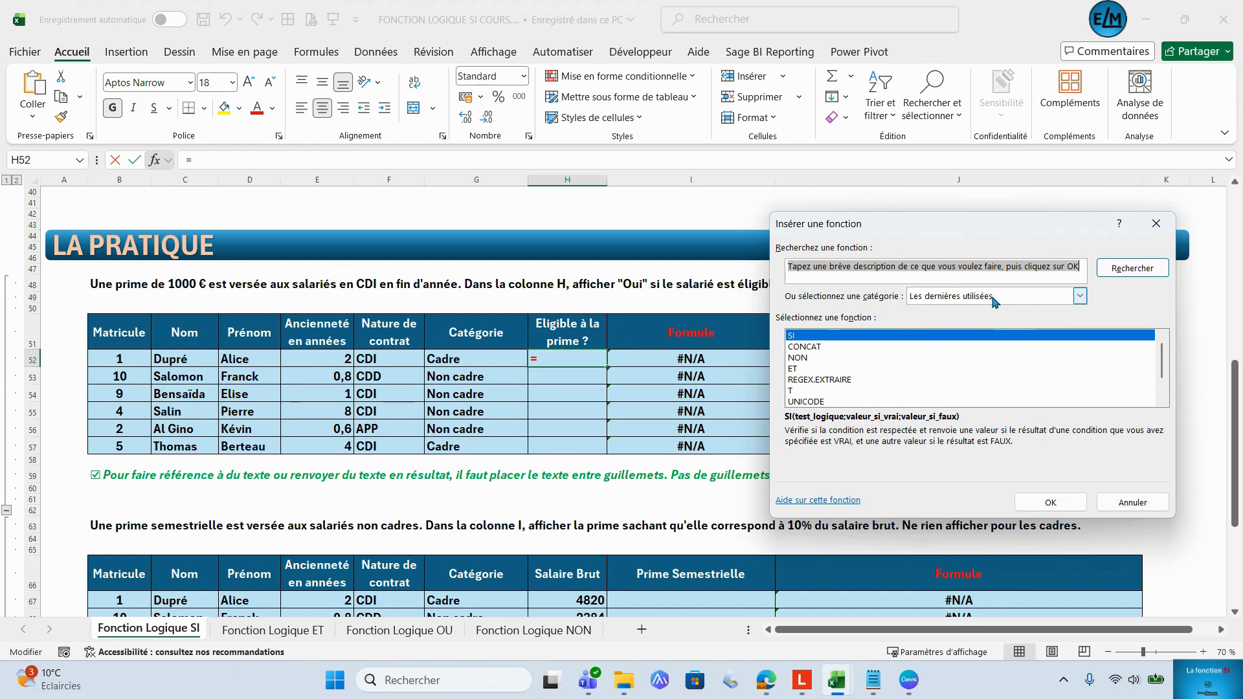
left_click(1081, 297)
left_click(1081, 297)
left_click(1081, 297)
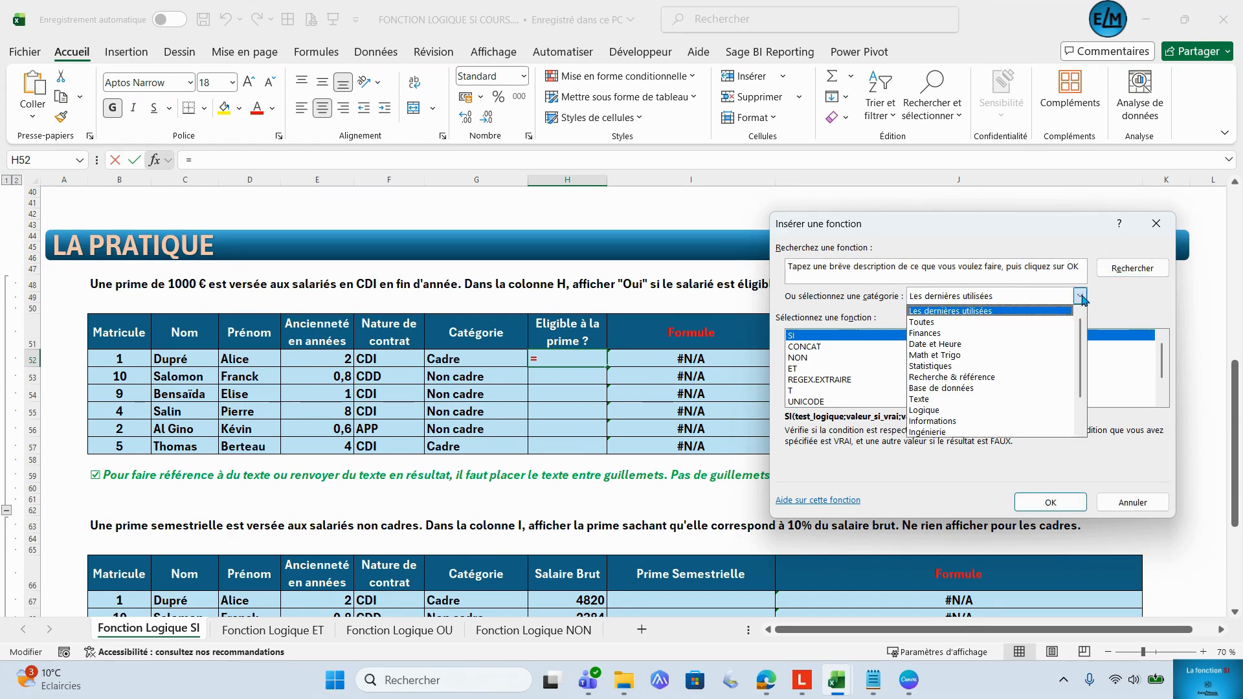
left_click(988, 322)
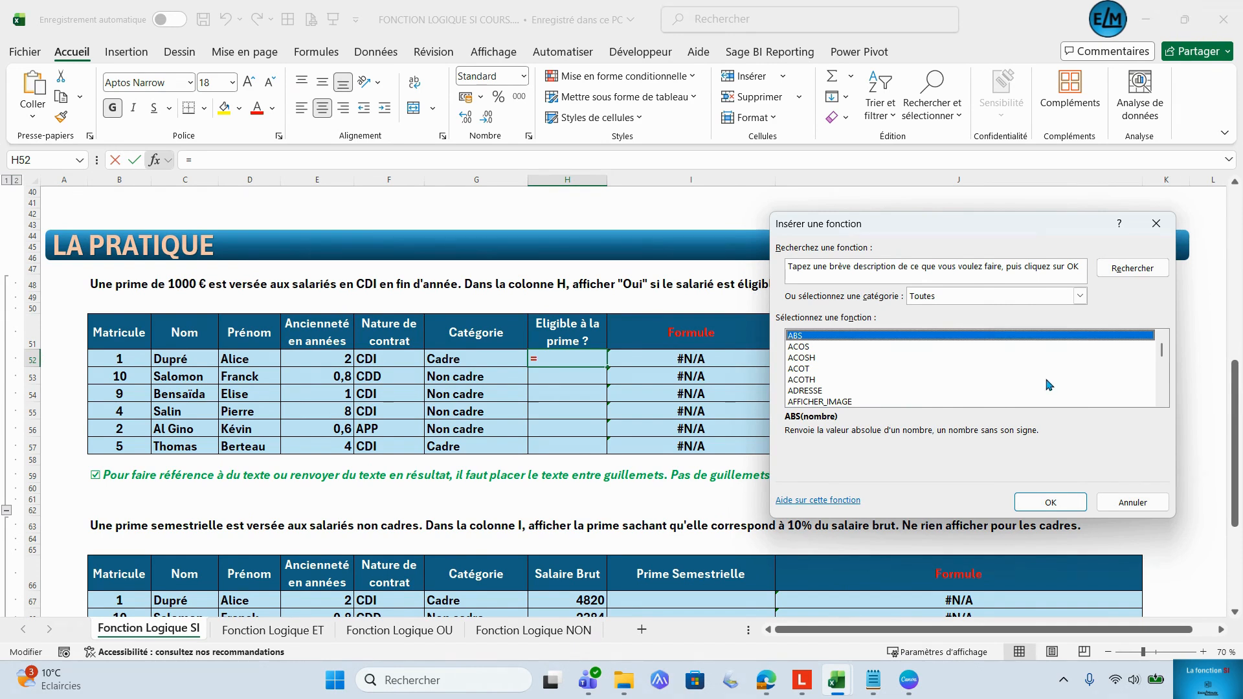
Choose the SI function from the full list and open its arguments for cell H52
left_click(857, 382)
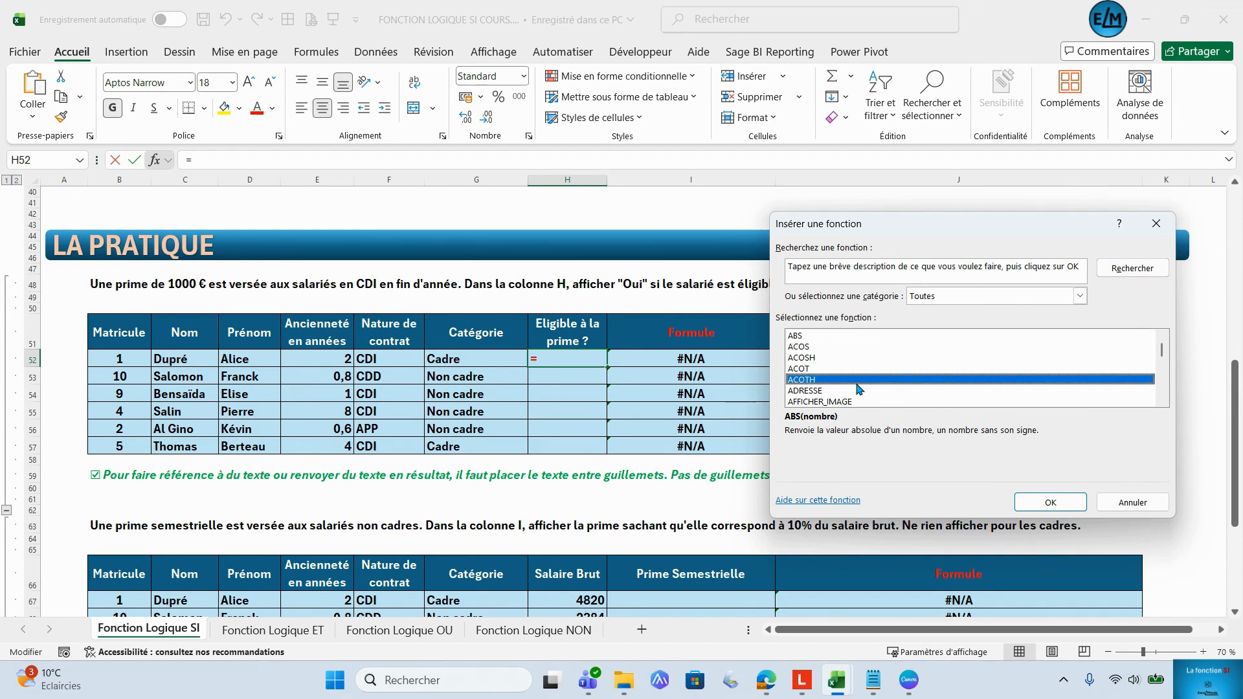
key("s")
scroll(984, 389, "down", 1)
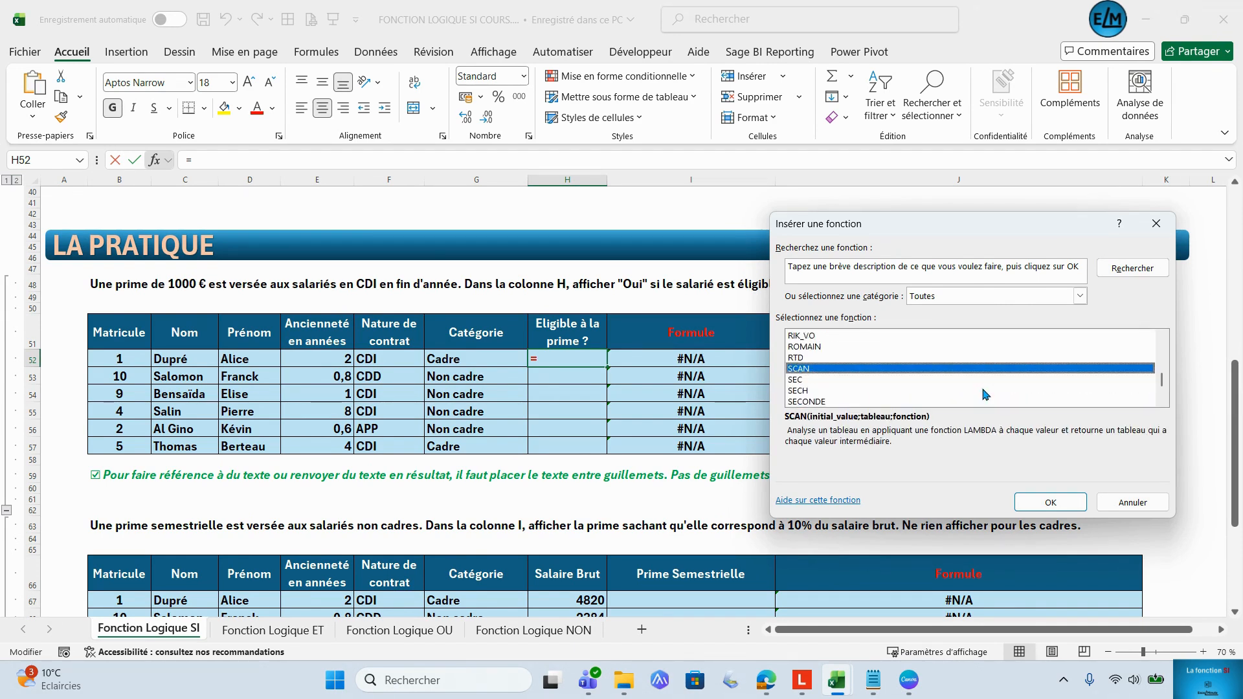
scroll(983, 393, "down", 3)
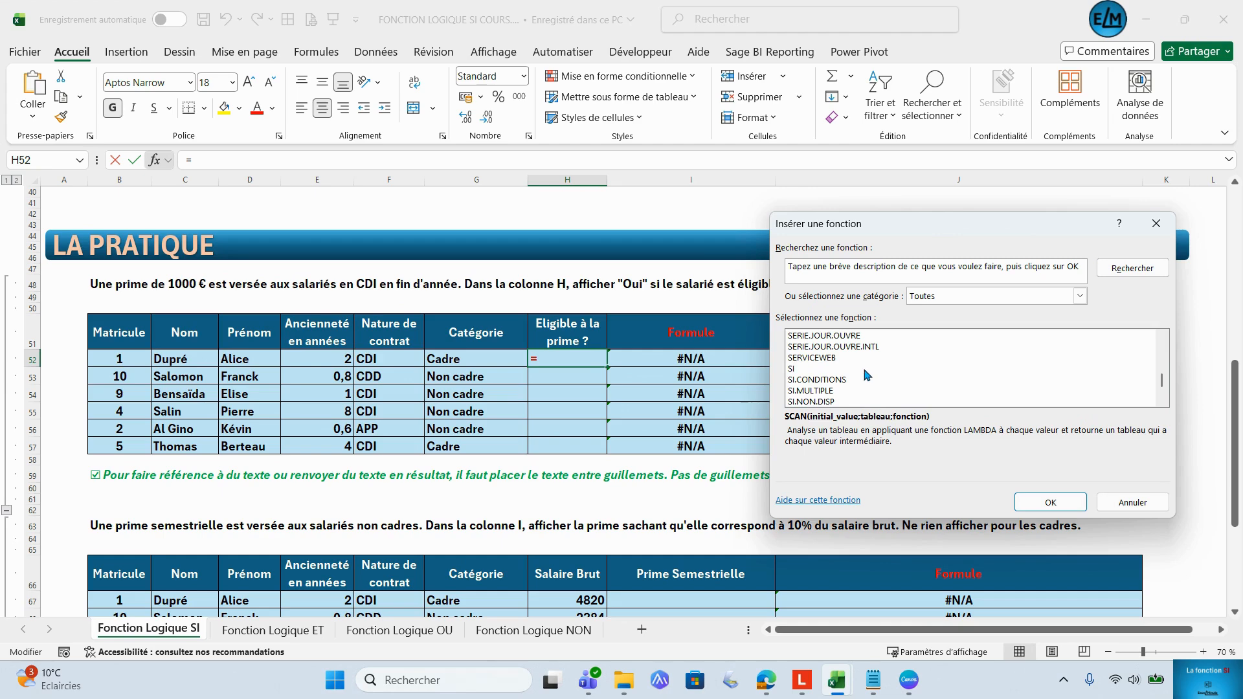
left_click(866, 369)
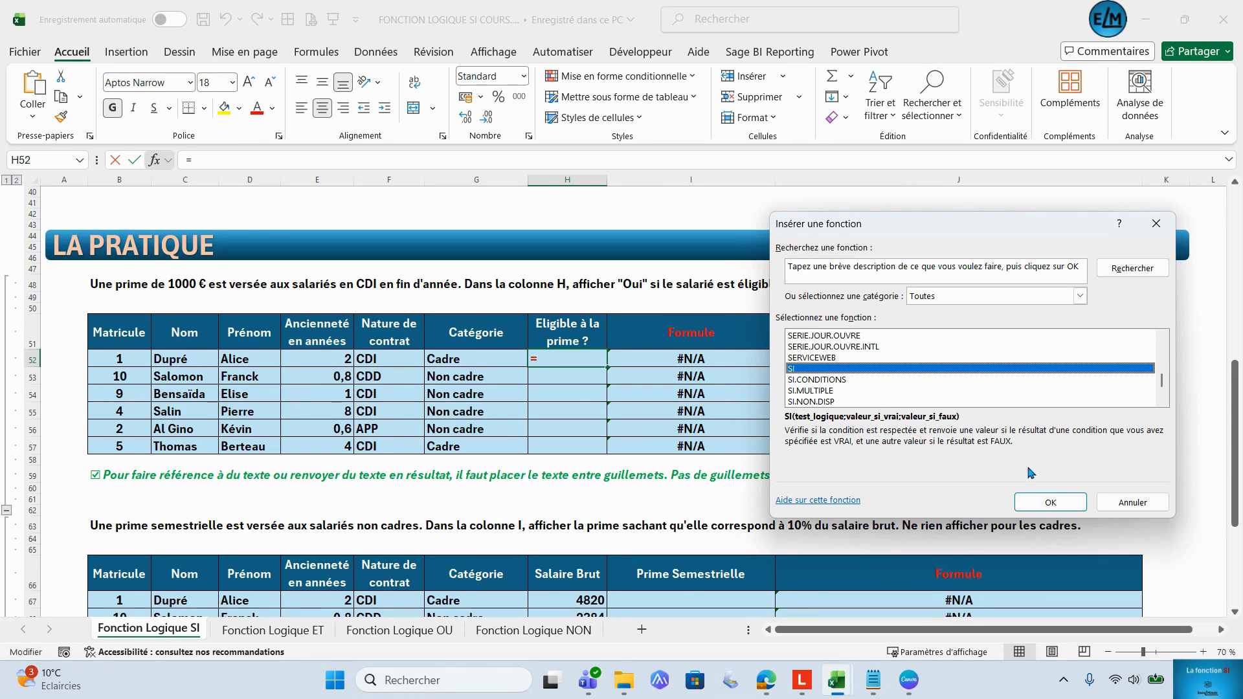
left_click(1051, 503)
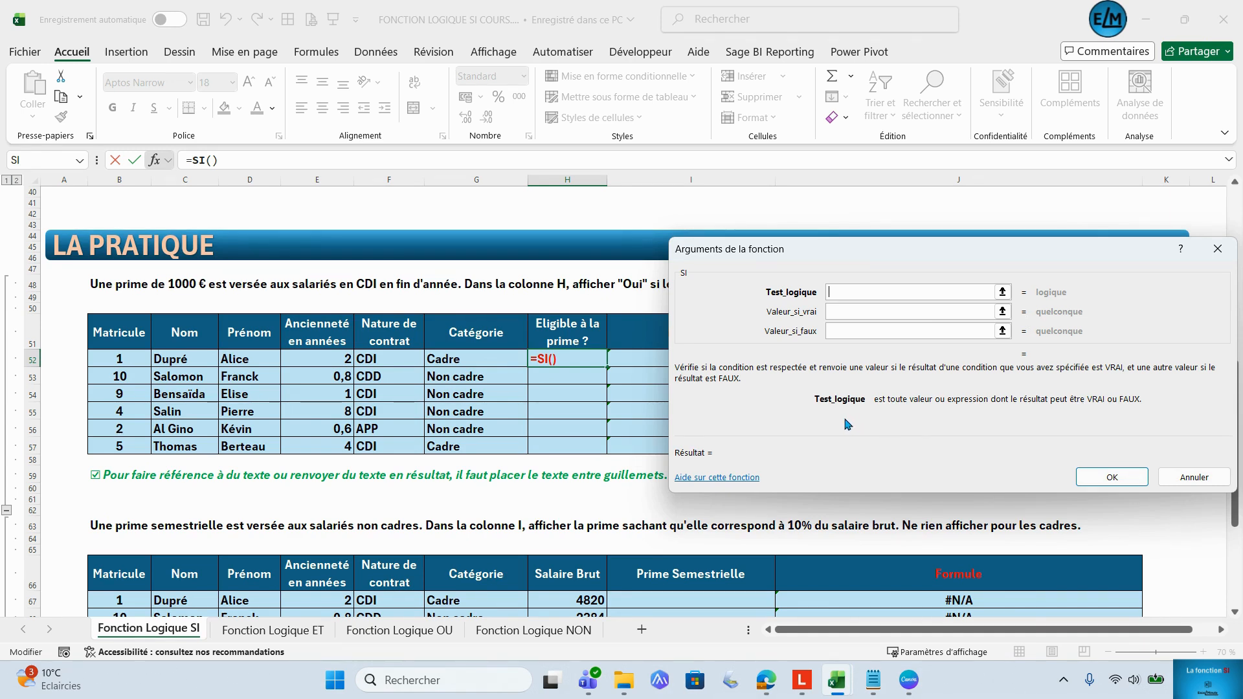
Set the logical test of the SI function in H52 to F52="CDI"
left_click(383, 359)
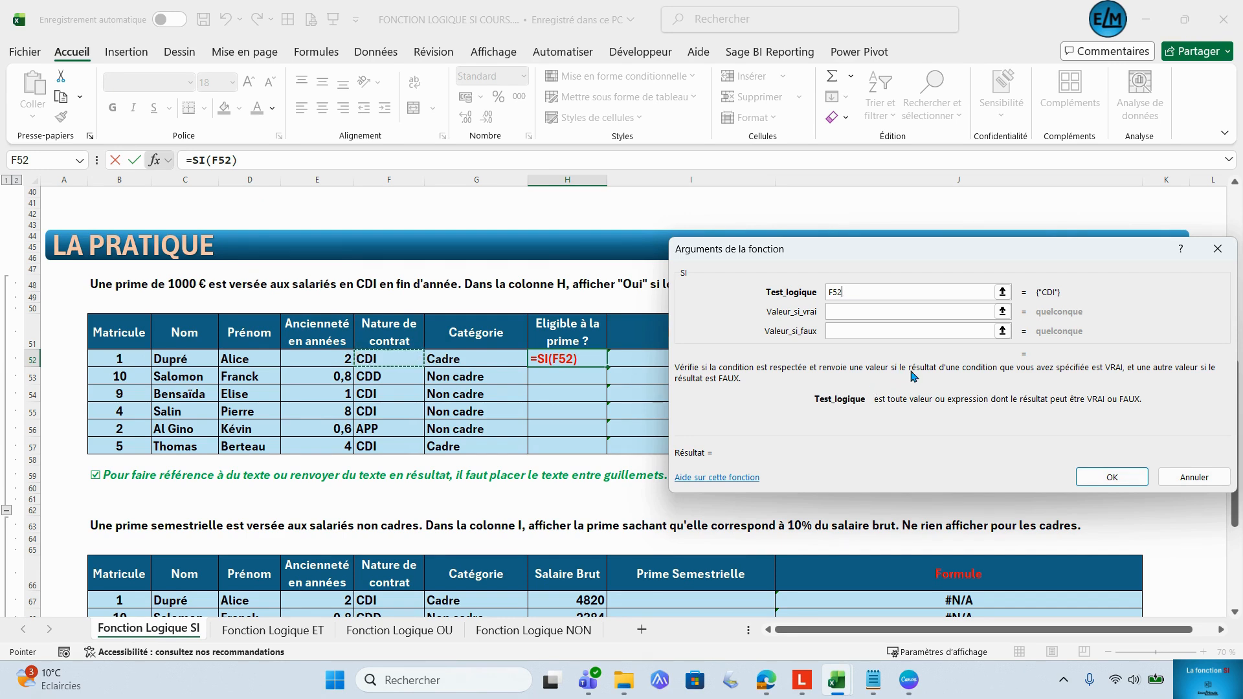
type("=")
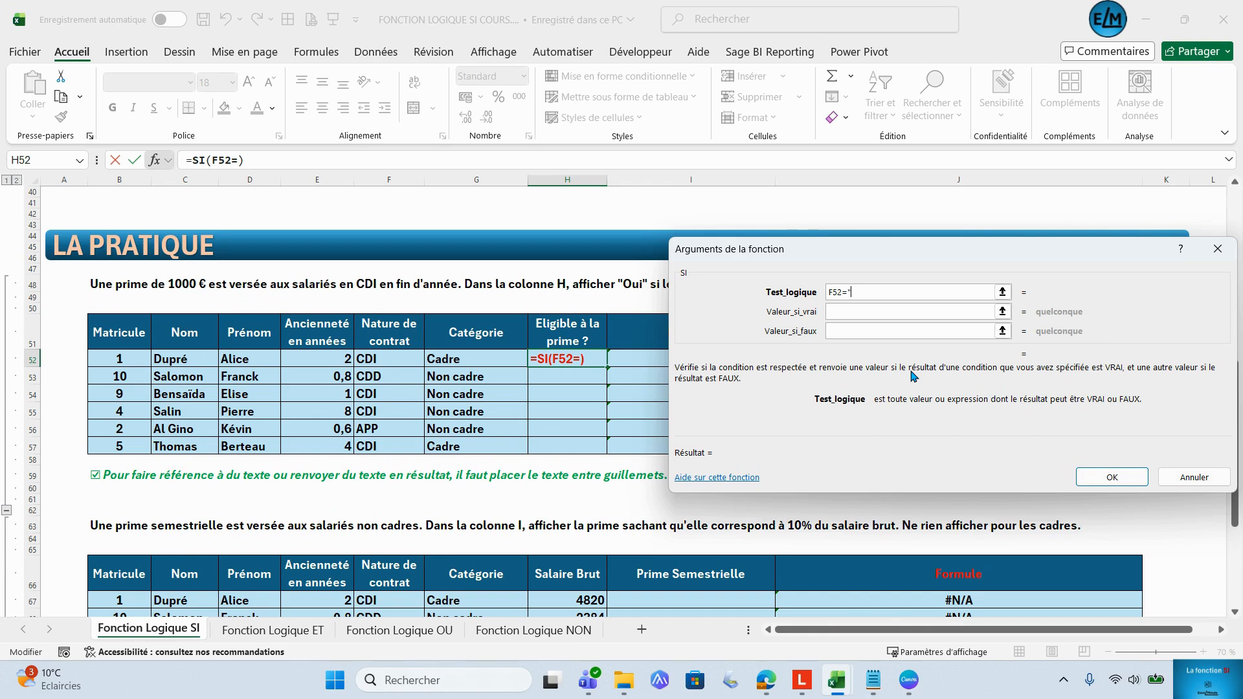
type("CDI\"")
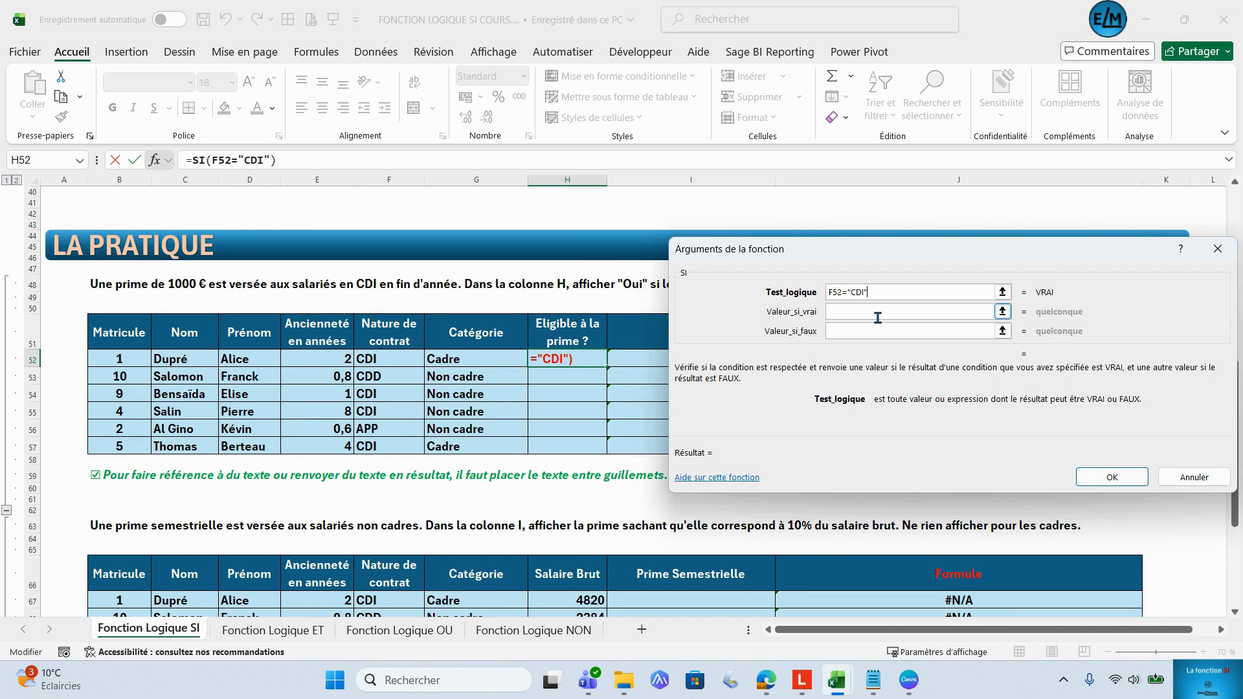
Set the SI function's value if true to "Oui" and value if false to "Non", and confirm the formula in H52
left_click(848, 311)
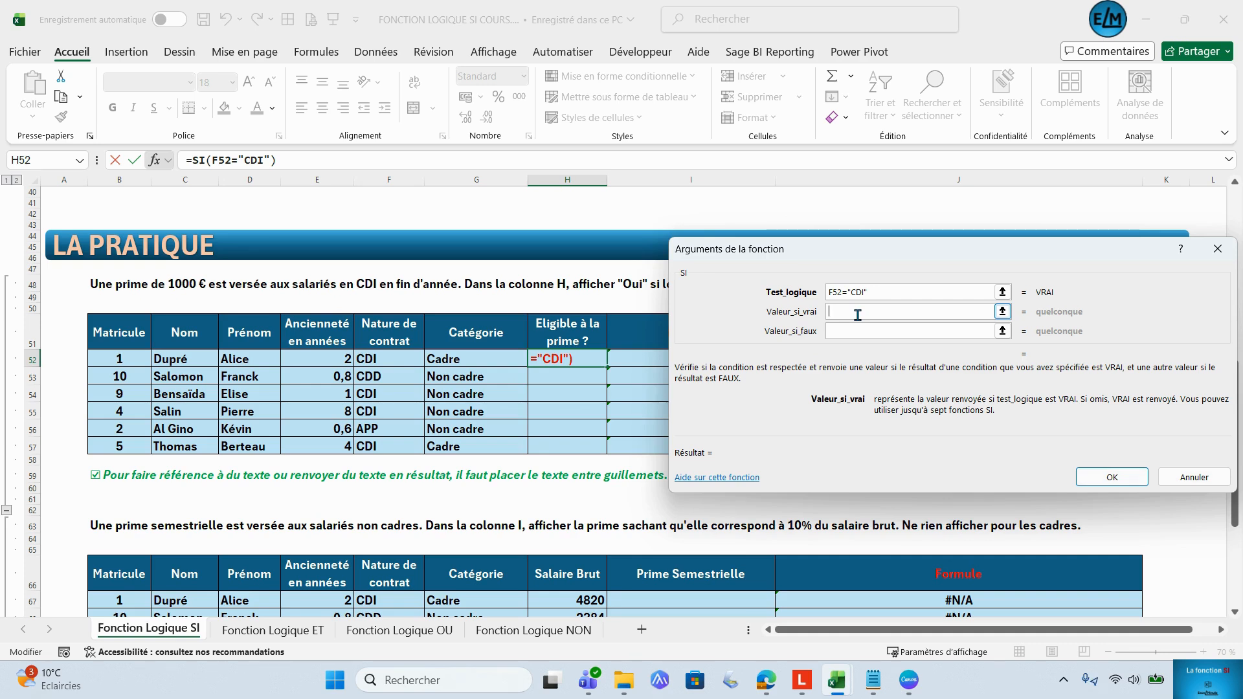
type("\"Oui")
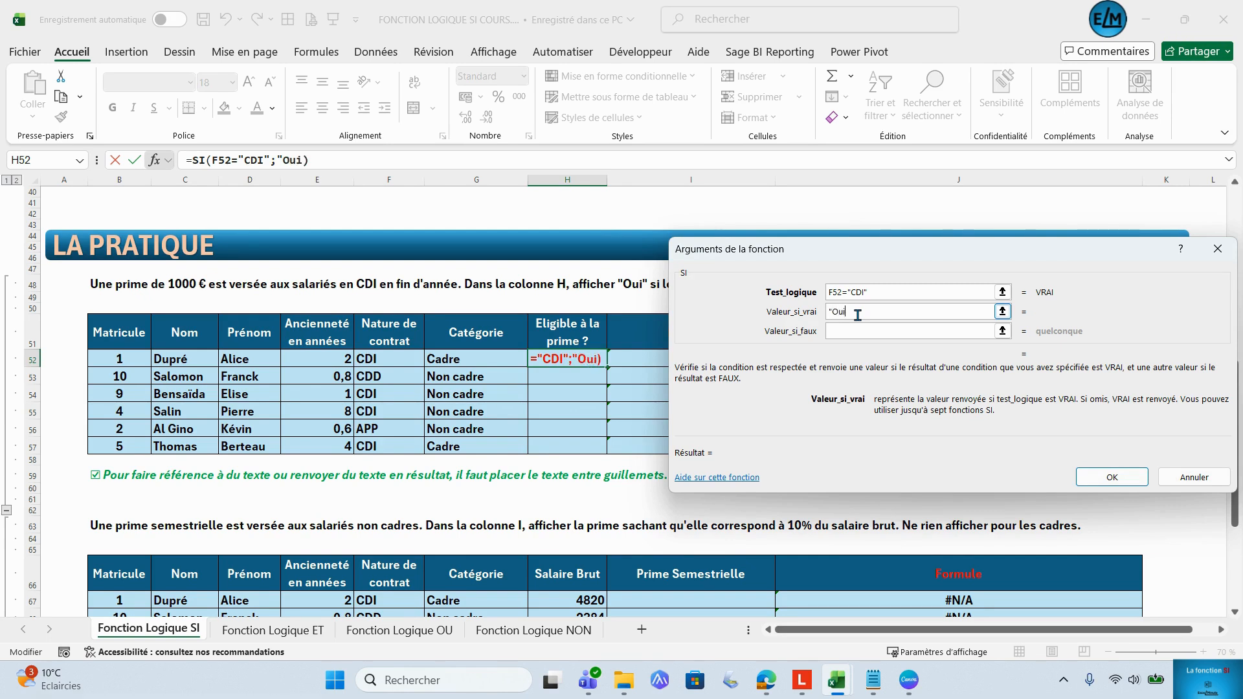
type("\"")
left_click(844, 330)
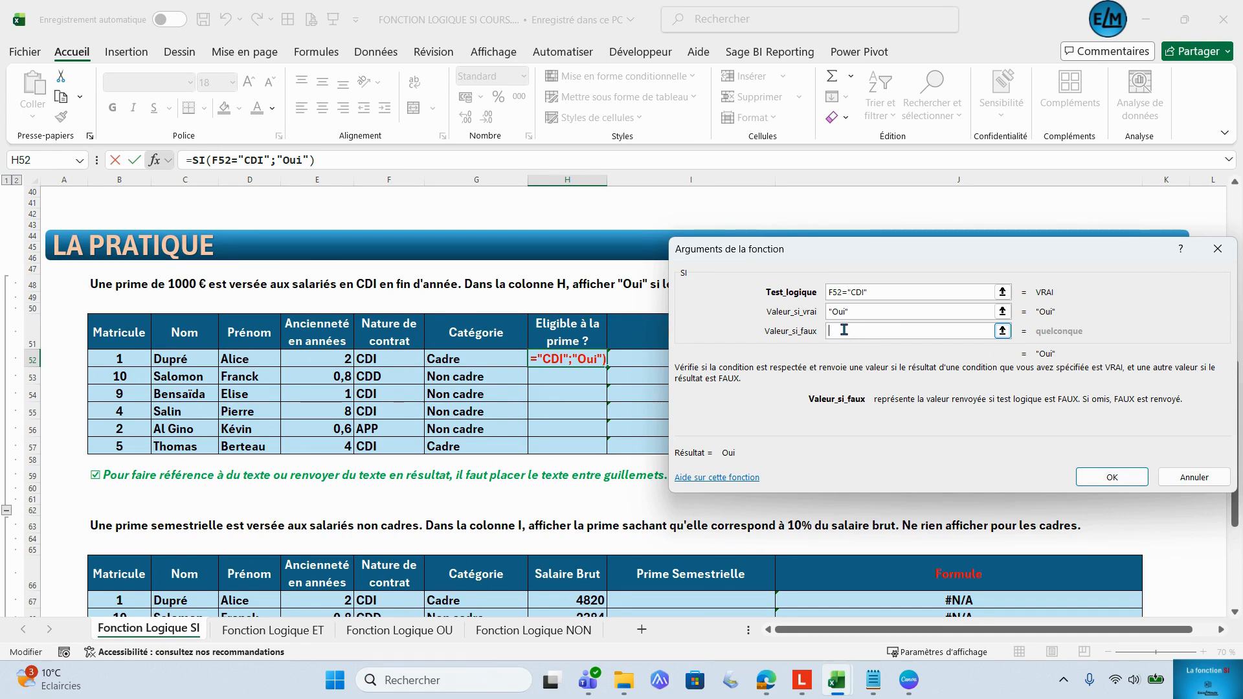
type("3N")
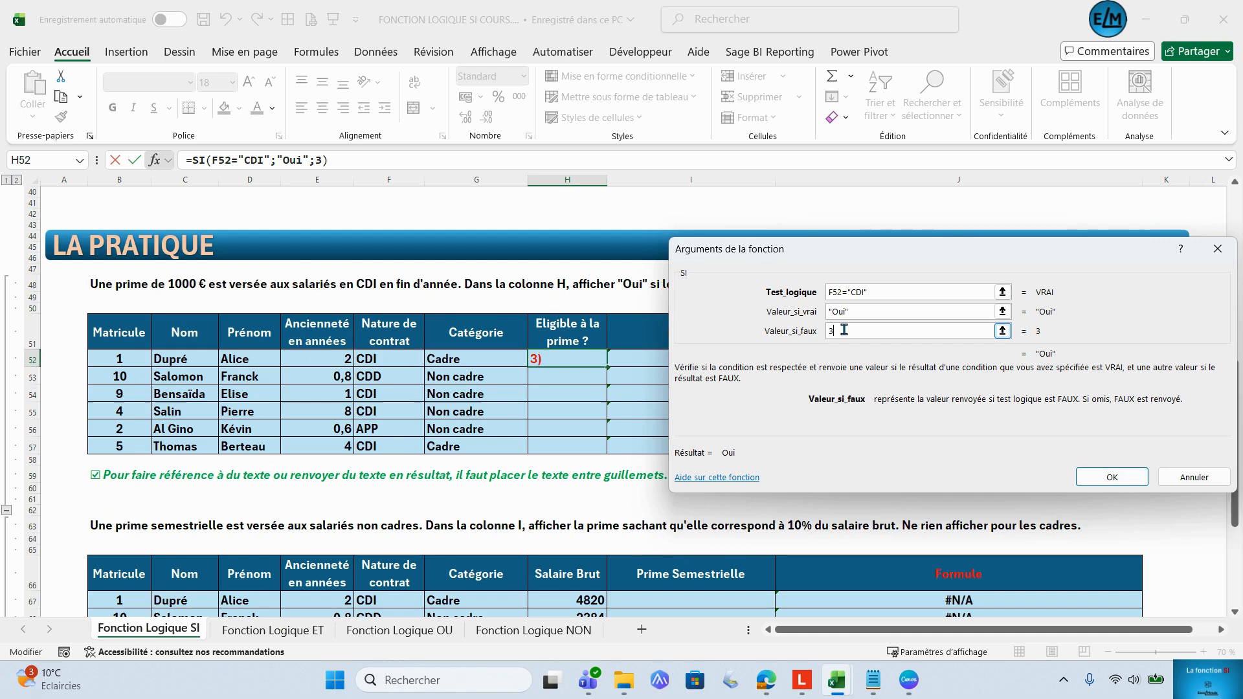
key("BackSpace")
key("BackSpace")
type("\"Non\"")
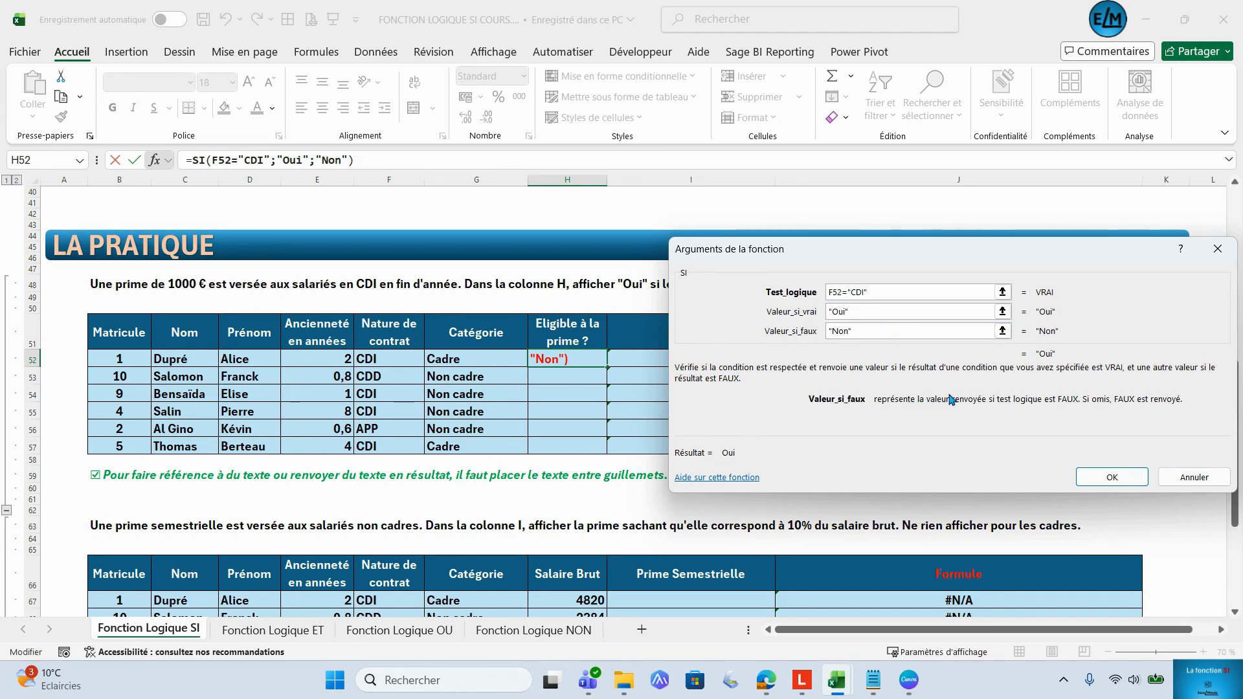
left_click(1127, 485)
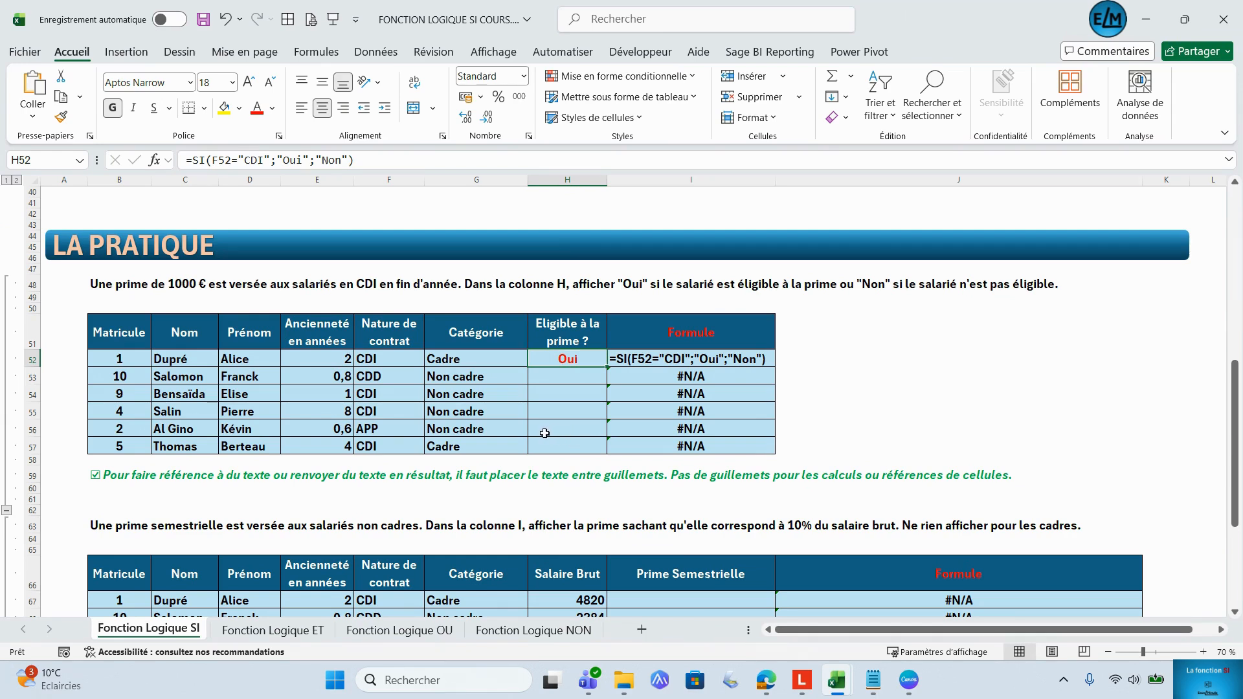
Write the formula =SI(F53="CDI";"Oui";"Non") directly in cell H53
left_click(549, 378)
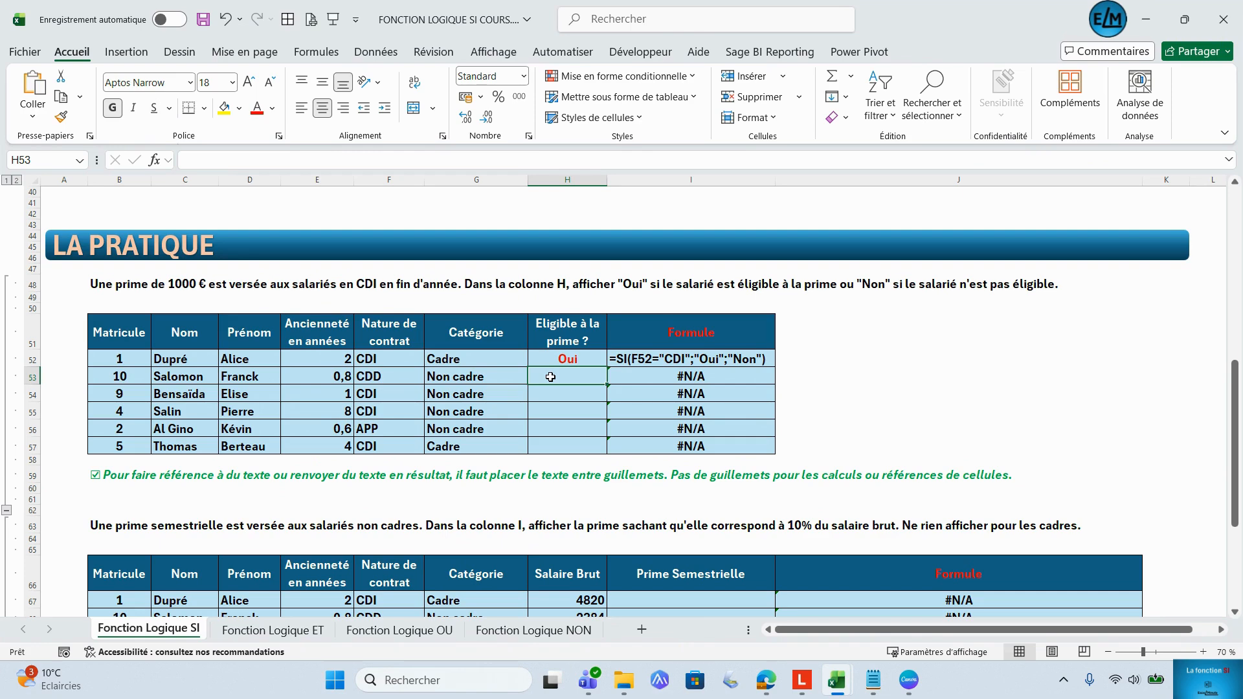
type("=")
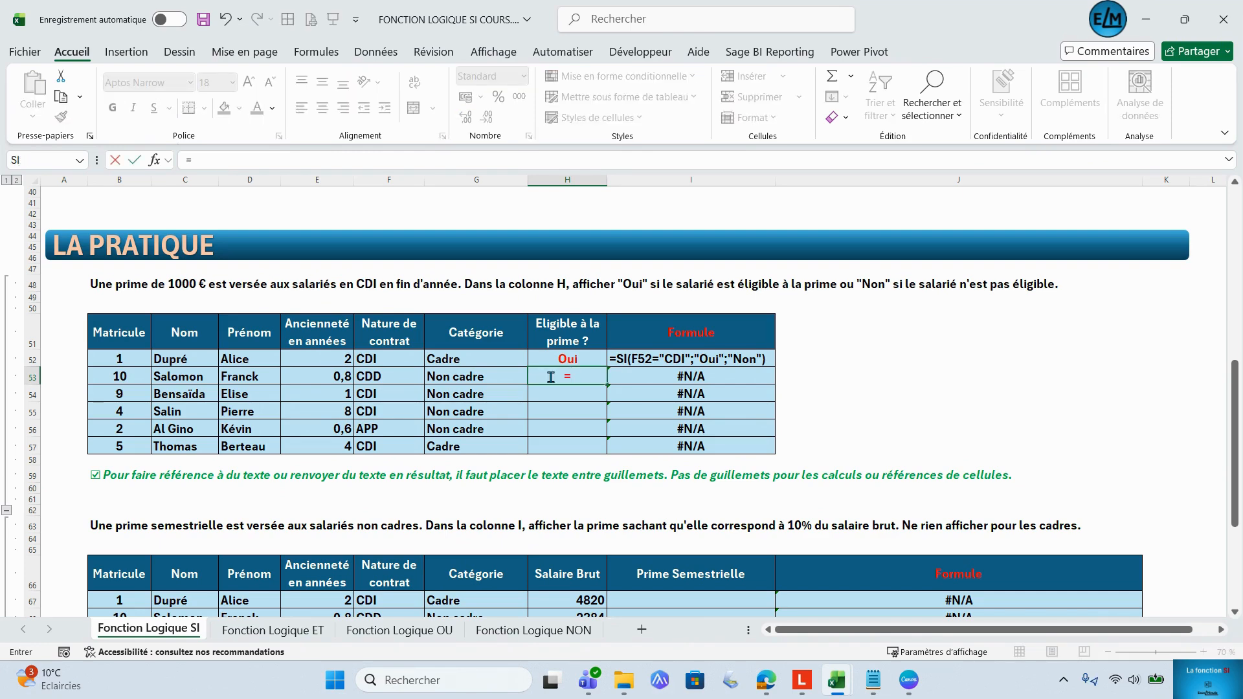
type("si")
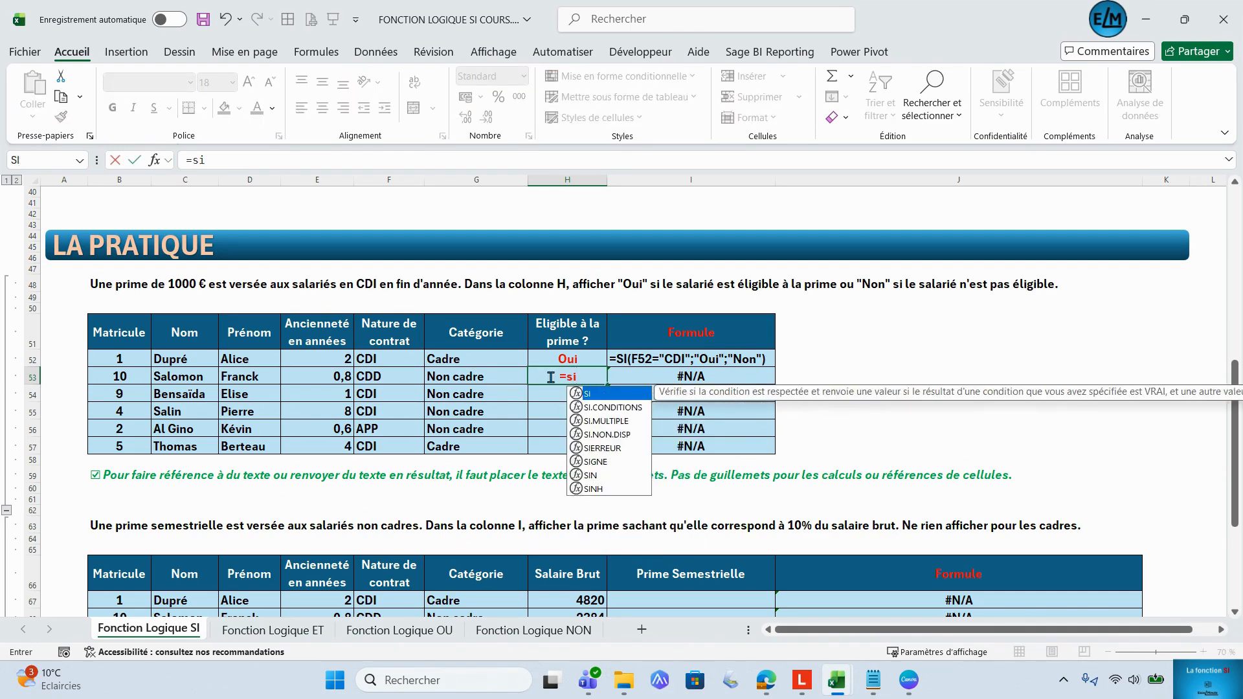
type("(")
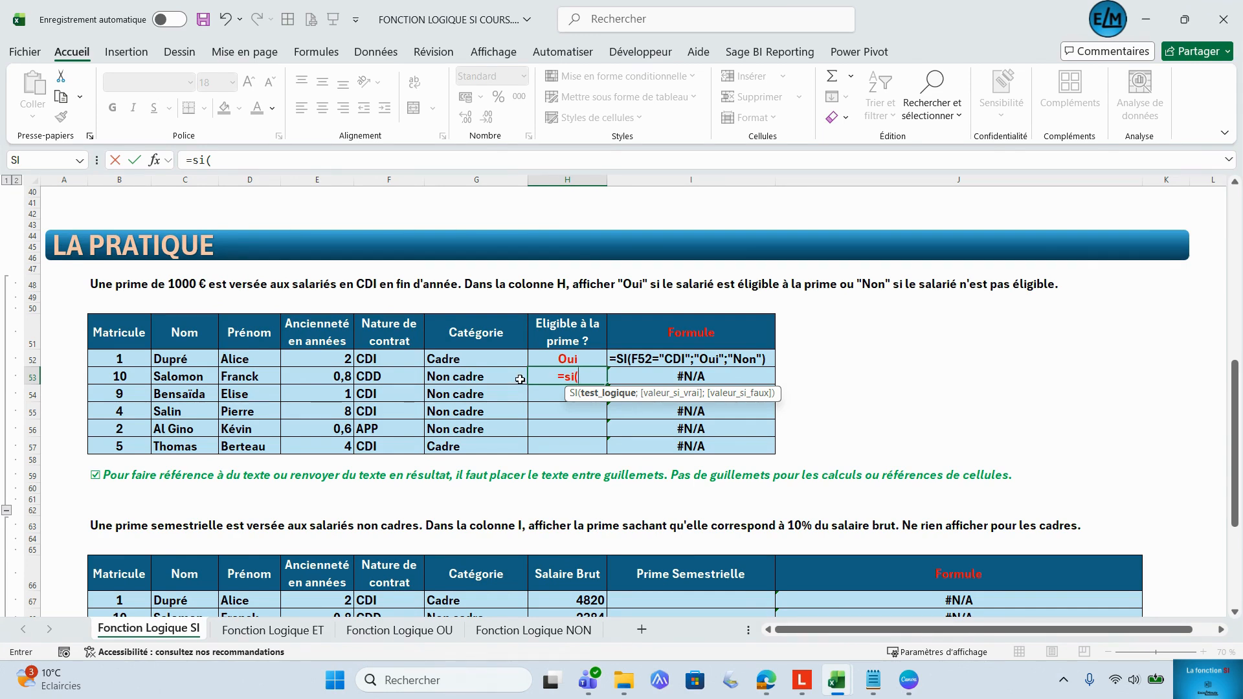
left_click(400, 379)
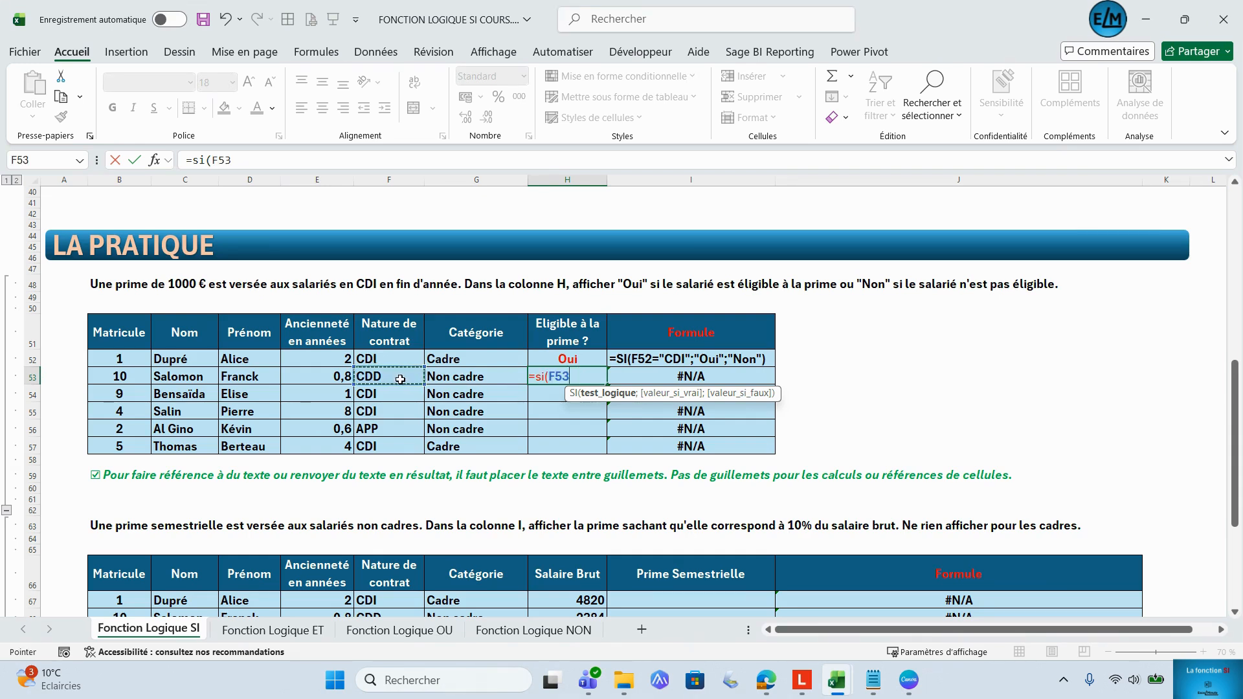
type("=")
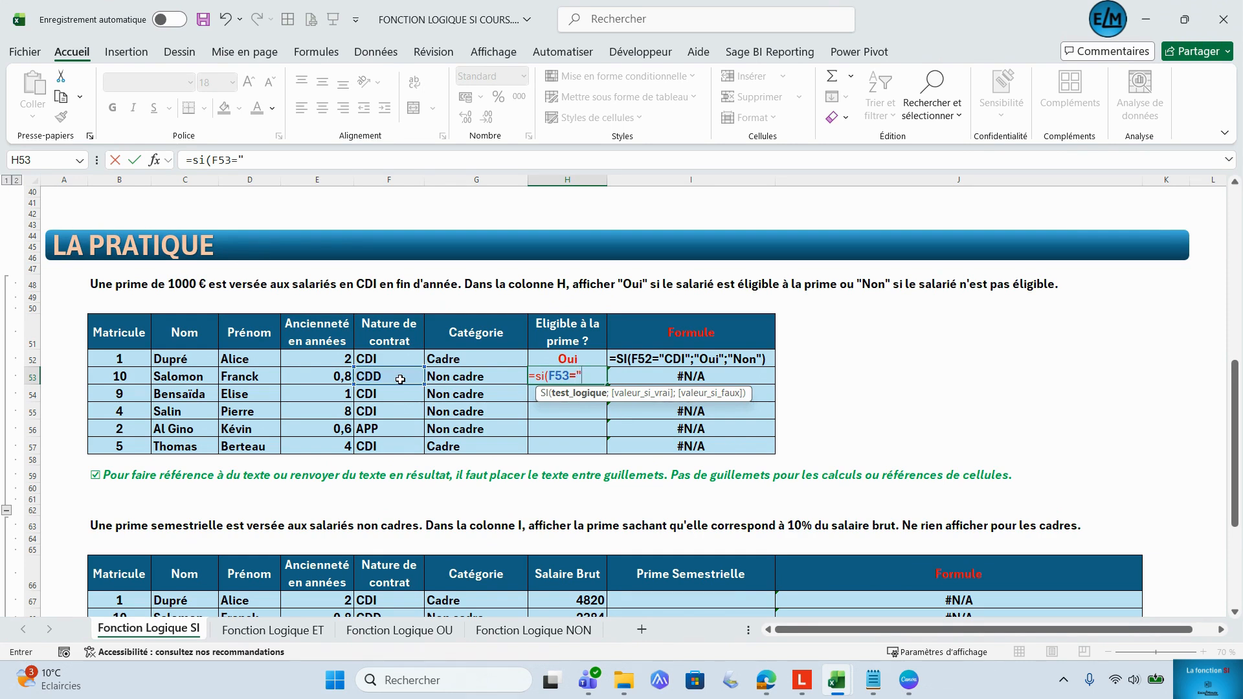
type("\"CDI\"")
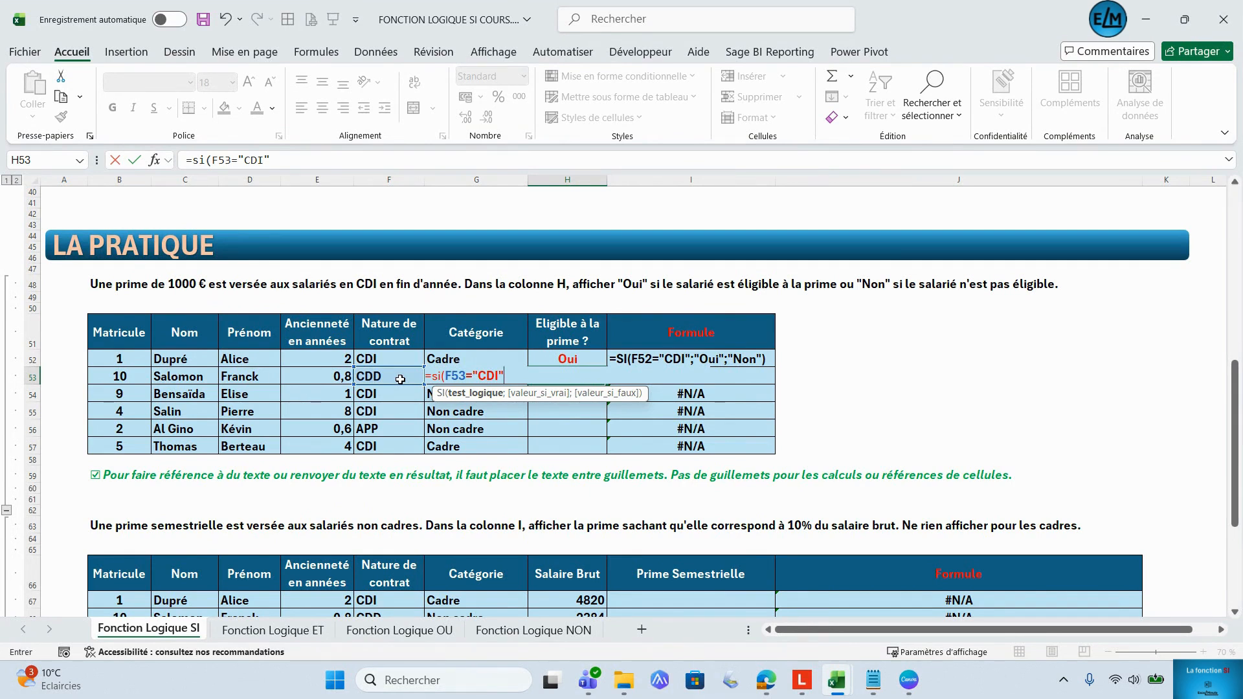
type(";")
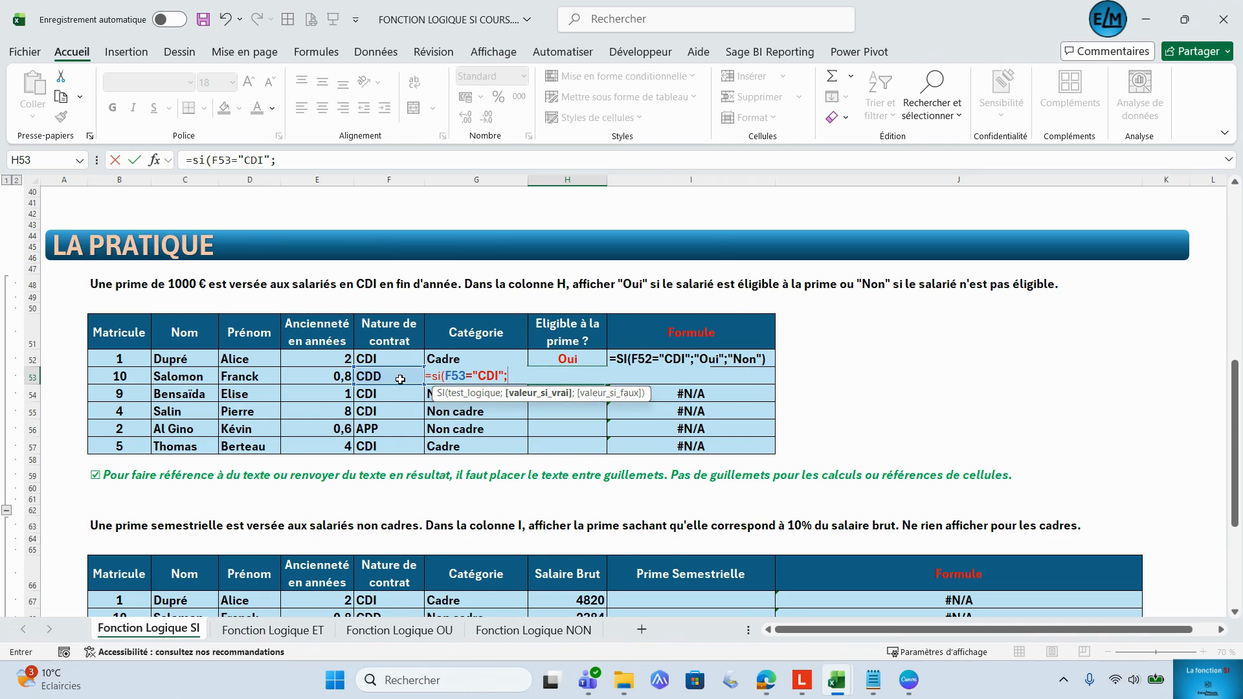
type("\"Oui\";")
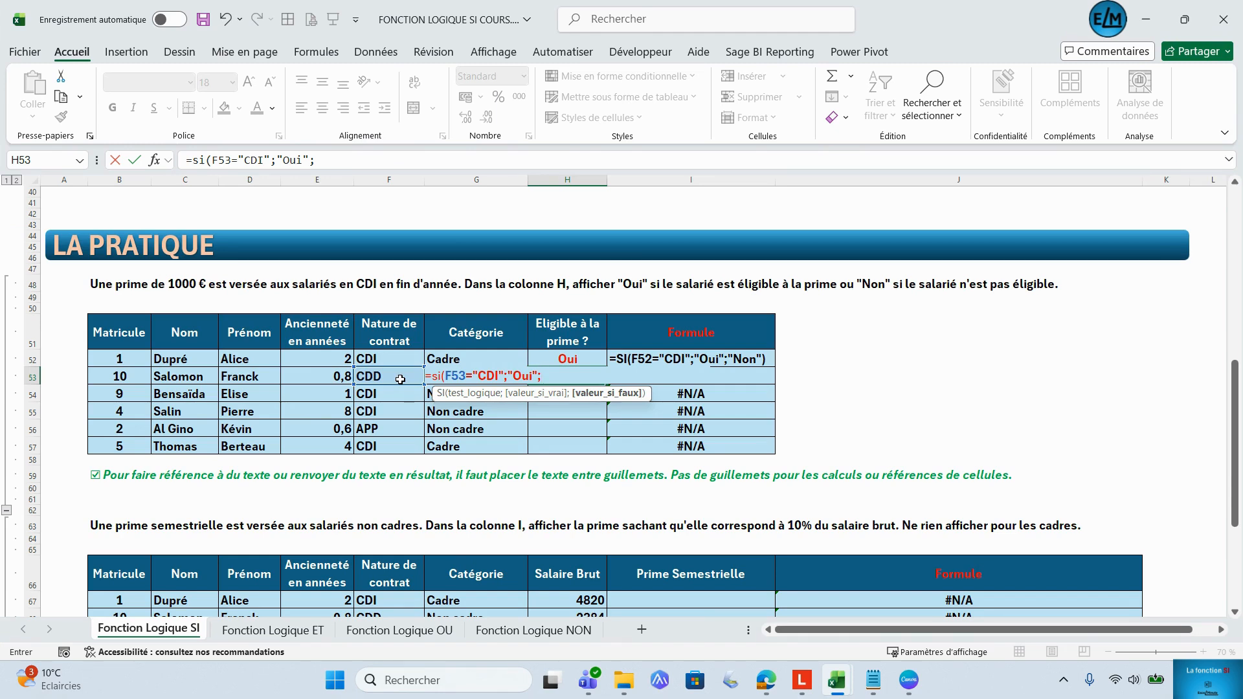
type("\"Non\"")
type(")")
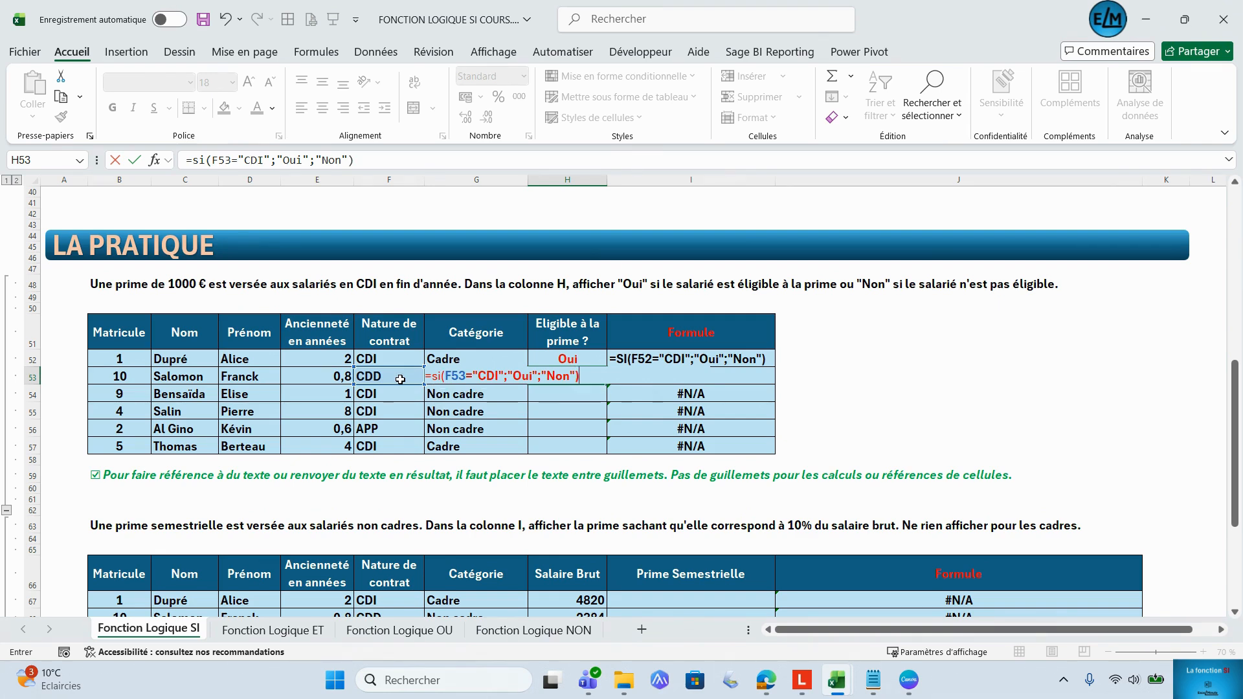
key("Return")
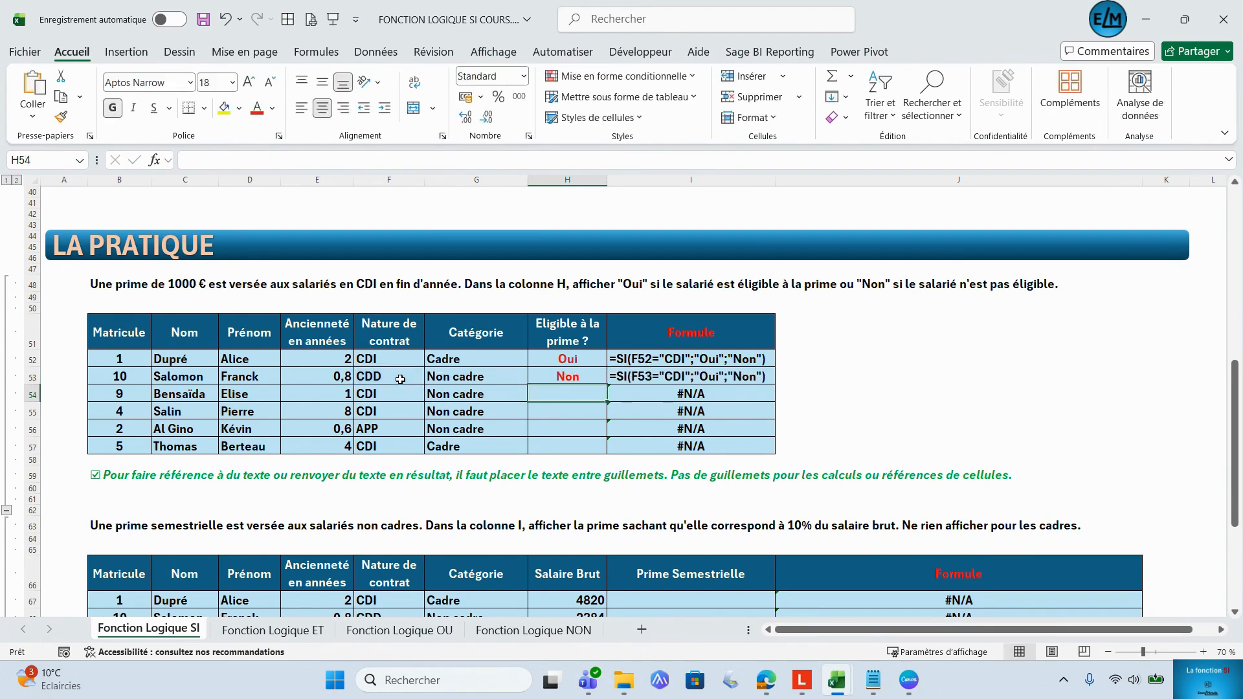
Copy the eligibility formula from H53 down to H57
left_click(588, 375)
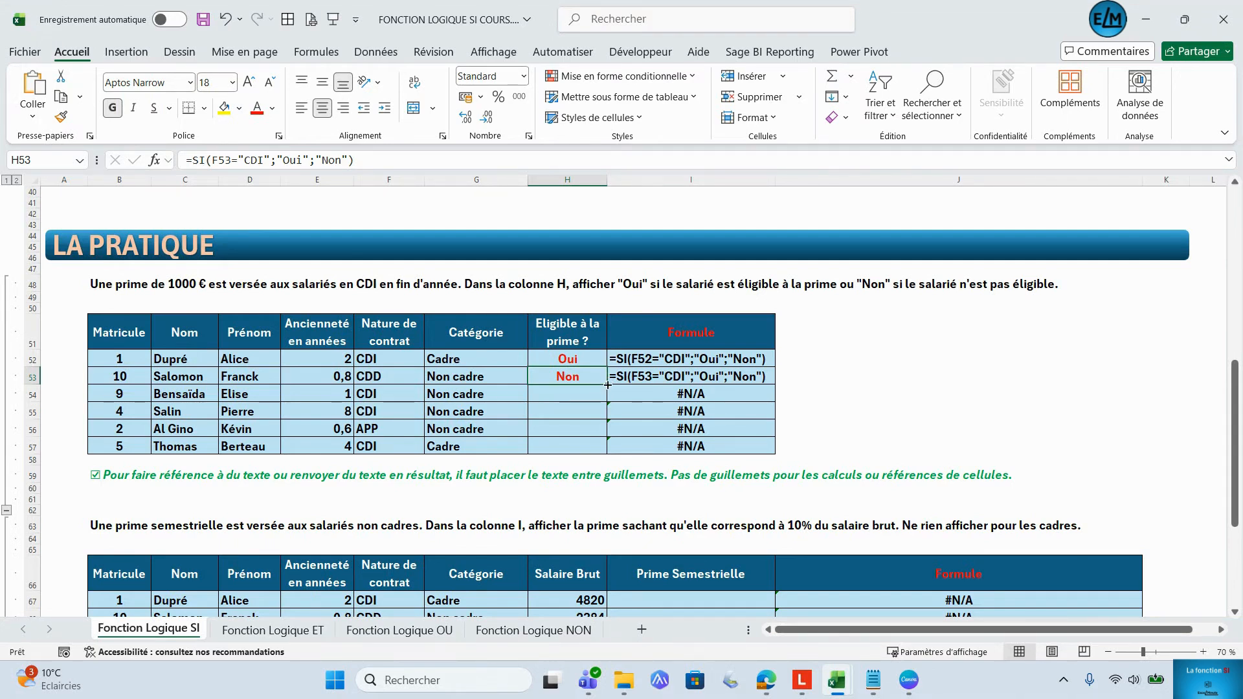
left_click_drag(607, 384, 608, 454)
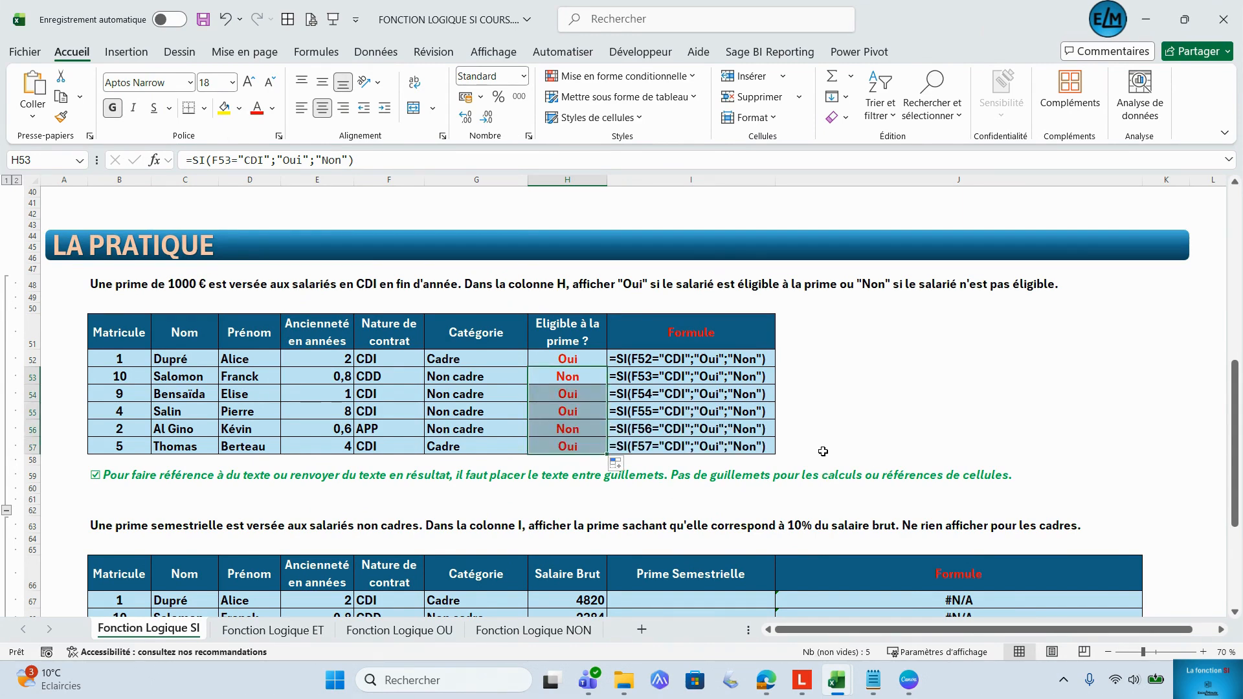
Start an SI formula in cell I67 of the semester bonus table with the logical test G67="Non cadre"
scroll(823, 451, "down", 4)
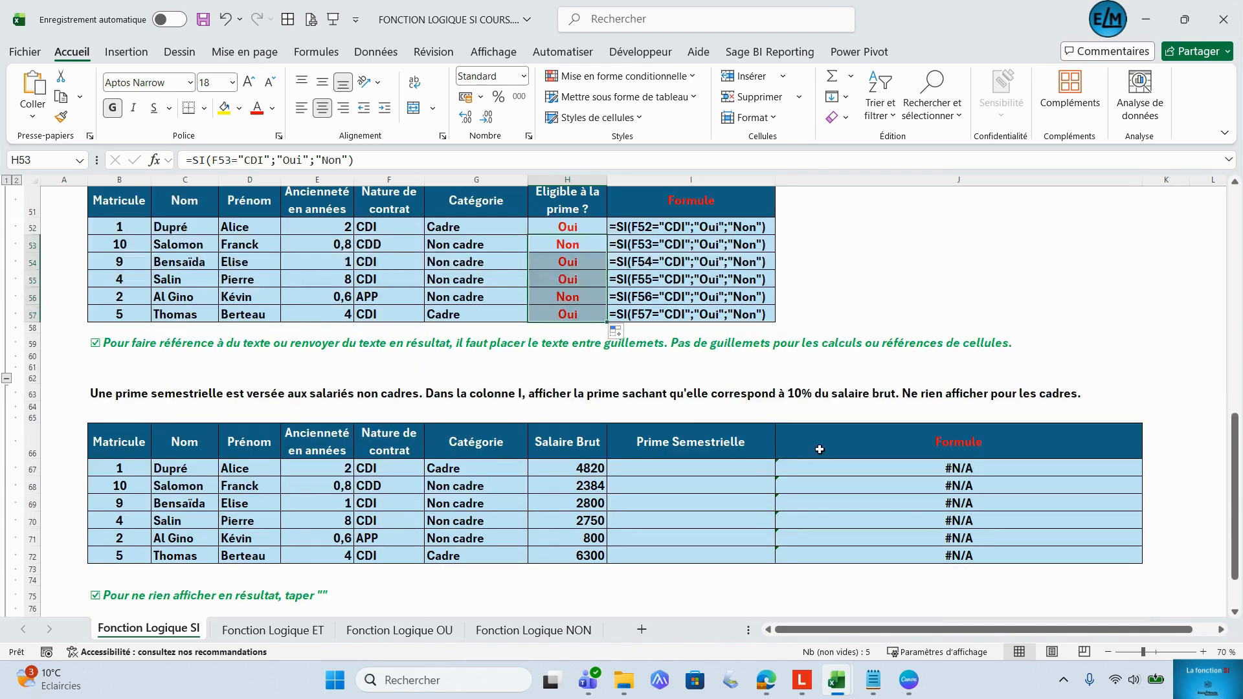
scroll(819, 449, "down", 1)
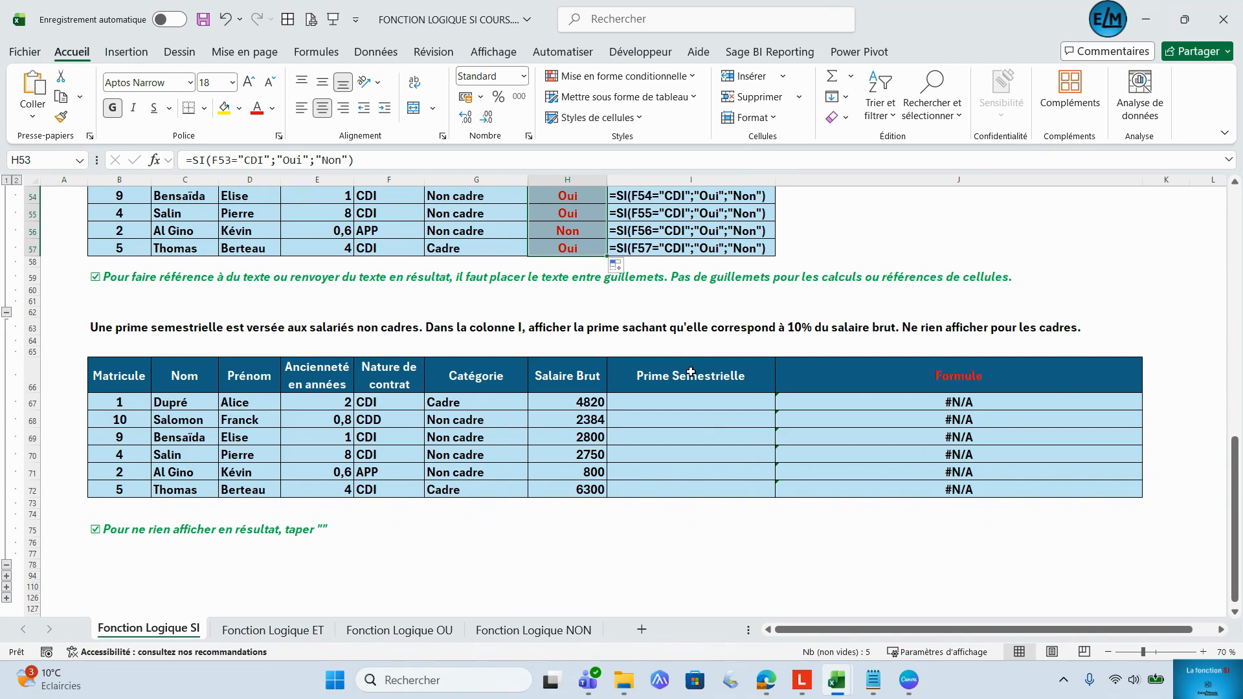
left_click(670, 402)
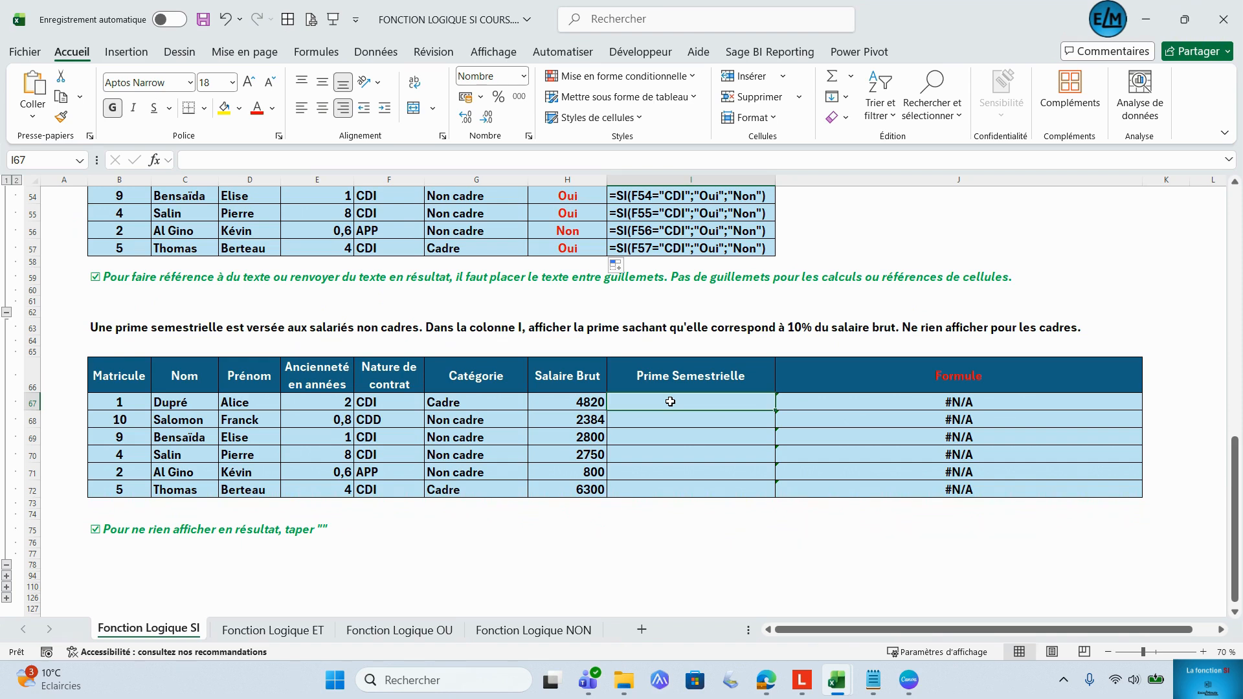
type("=")
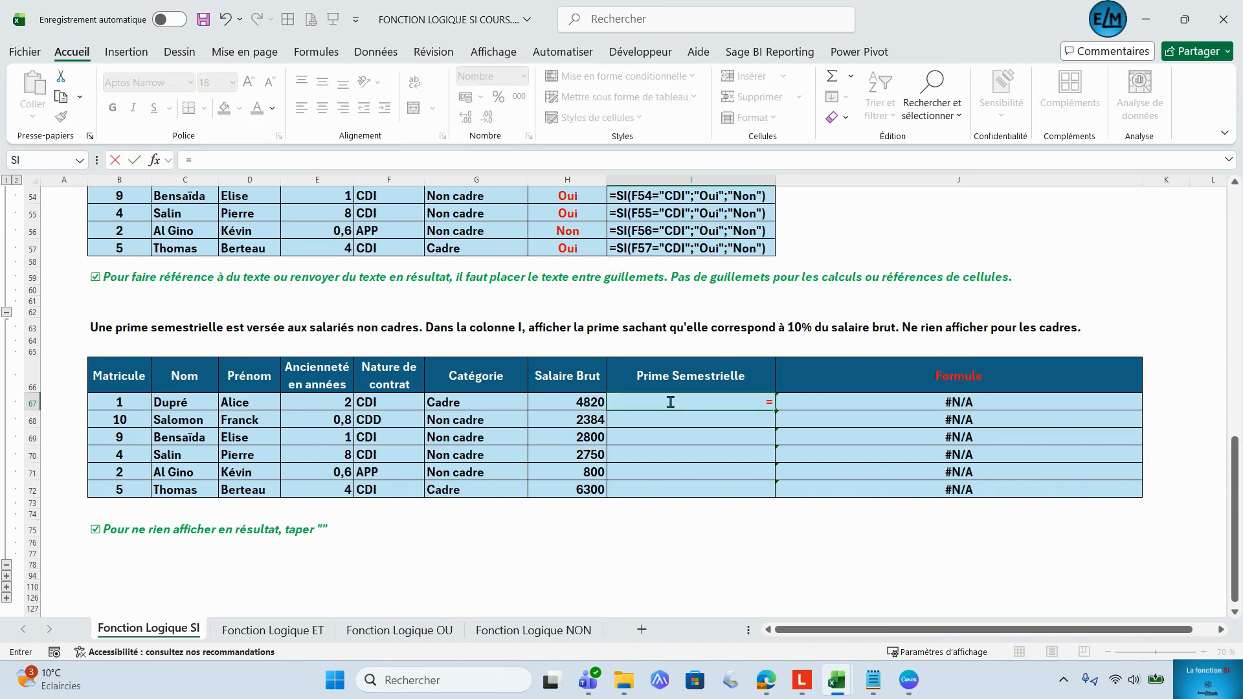
type("si(")
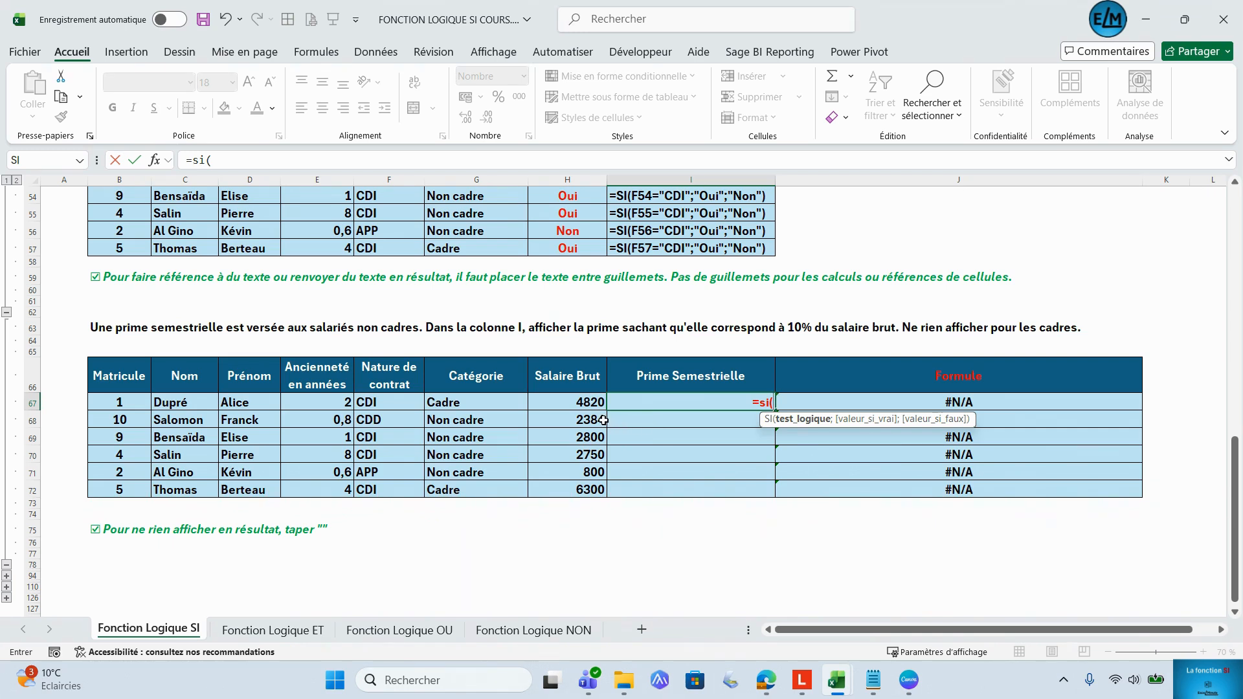
left_click(500, 404)
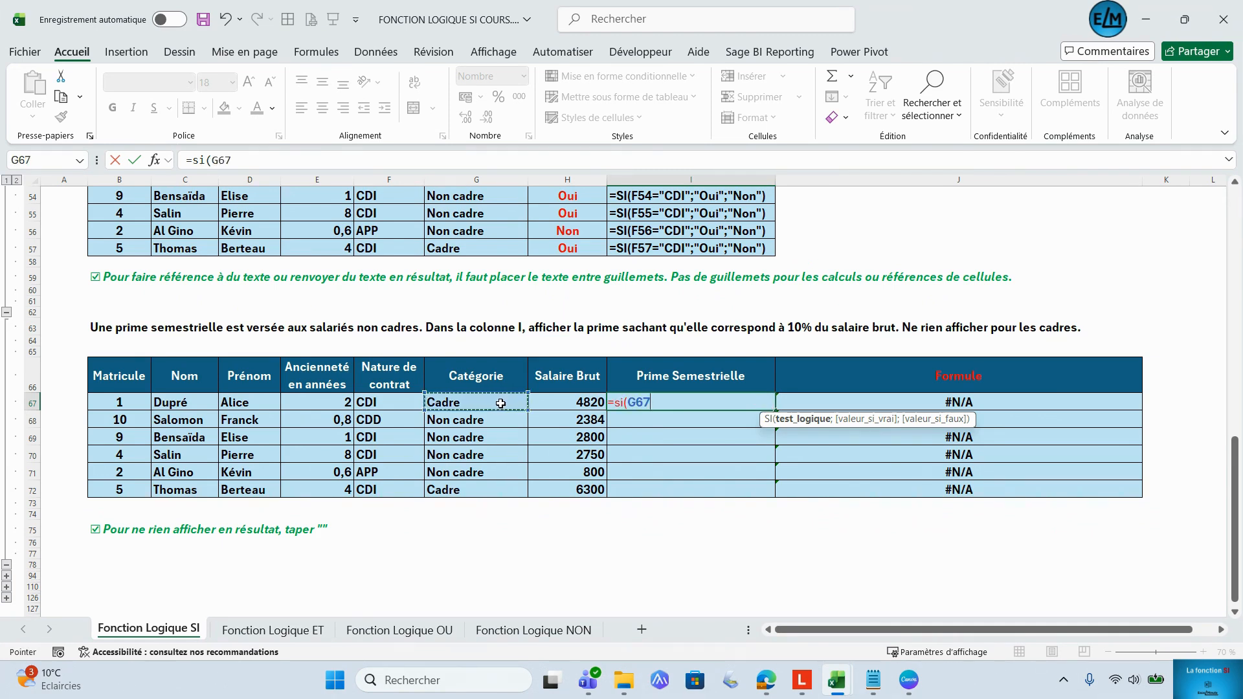
type("=")
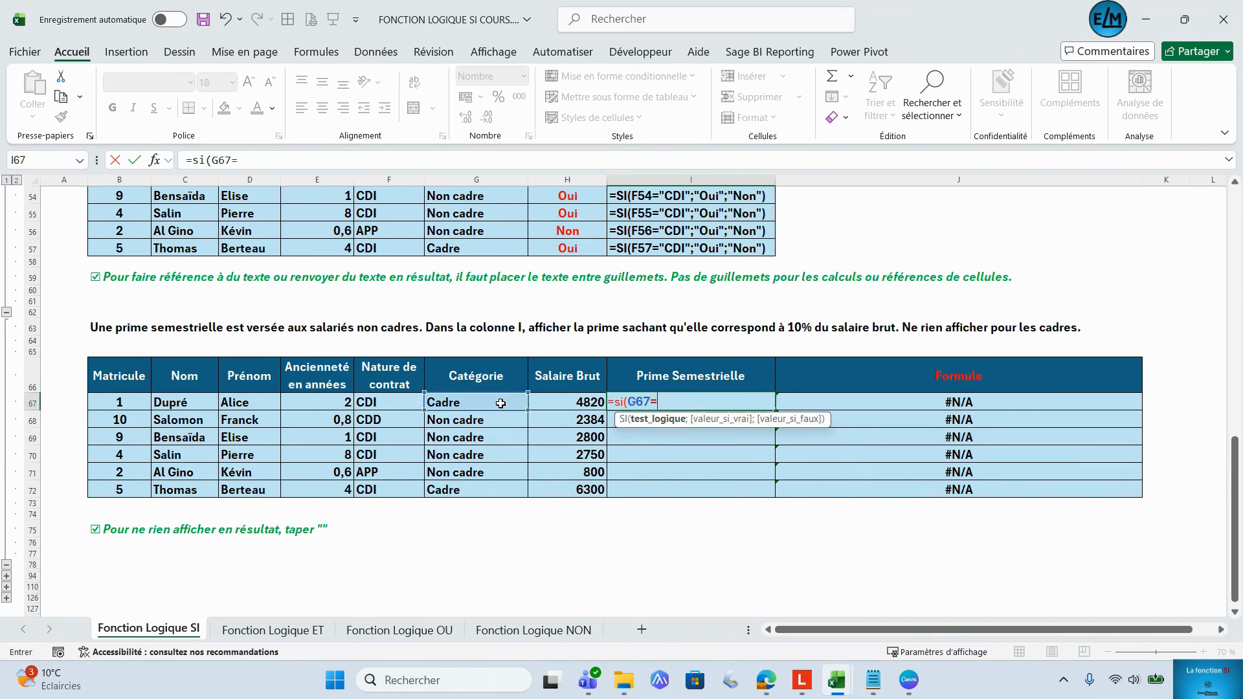
type("\"Non cadre\";")
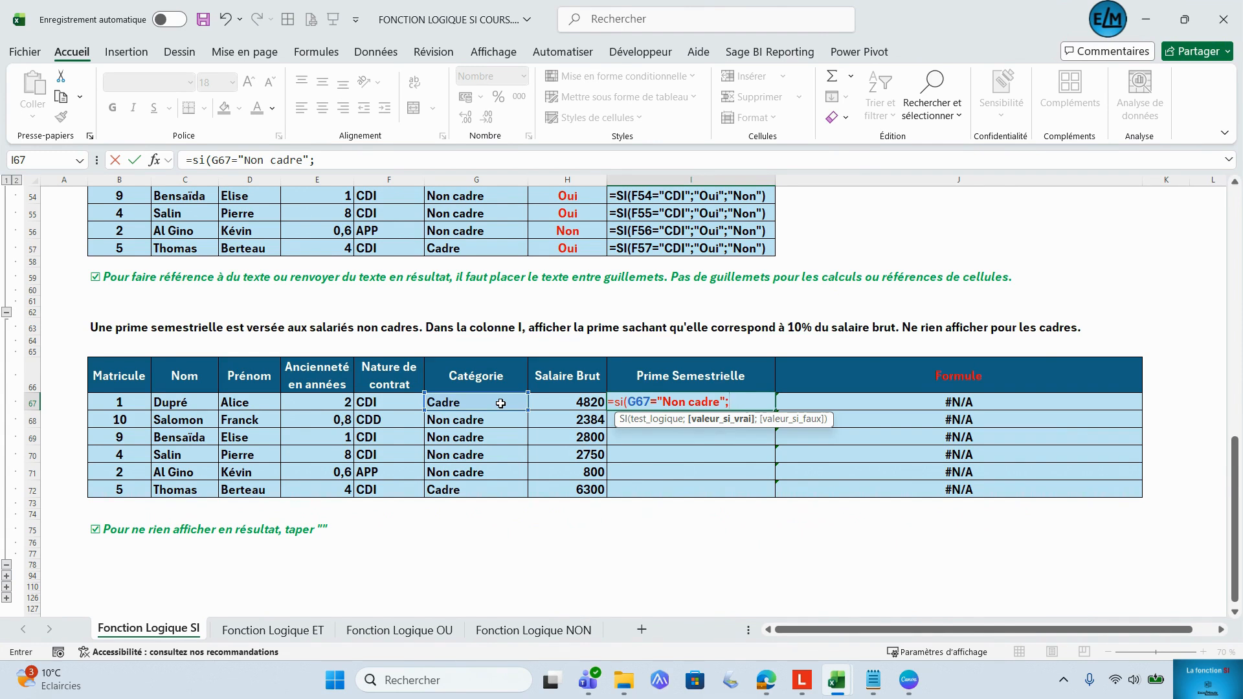
Complete the SI formula in I67 with H67*10% as value if true and "" as value if false, and confirm it
left_click(559, 402)
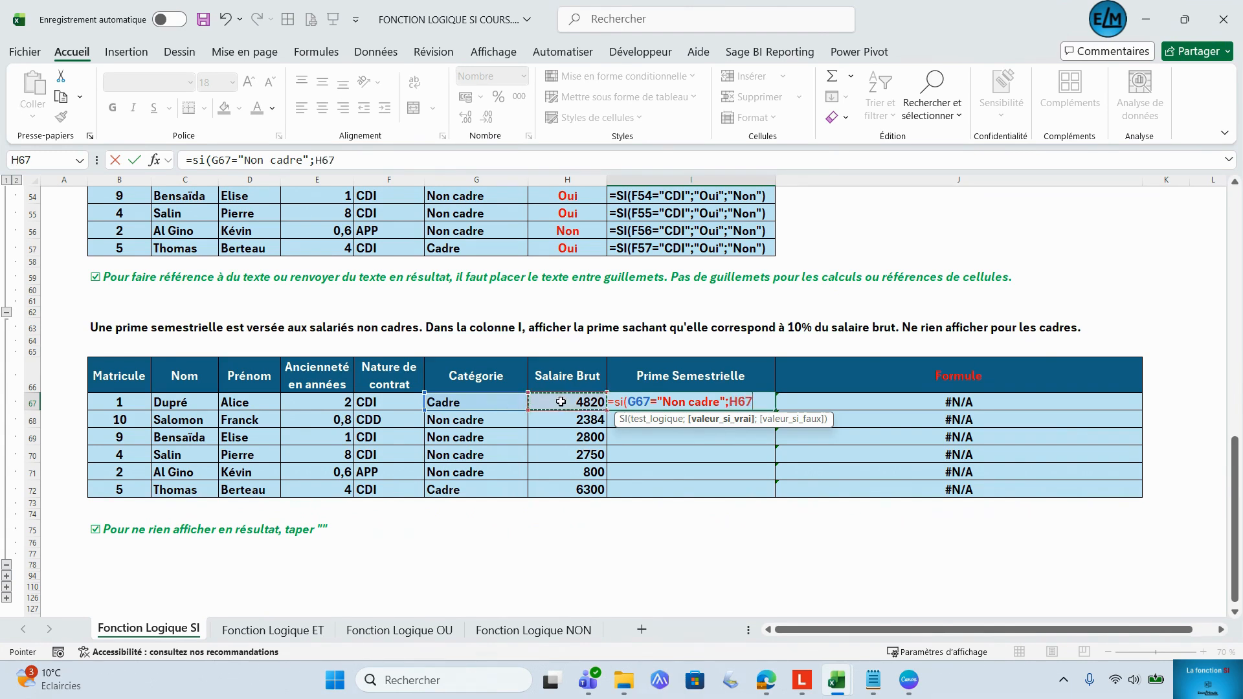
type("*10%")
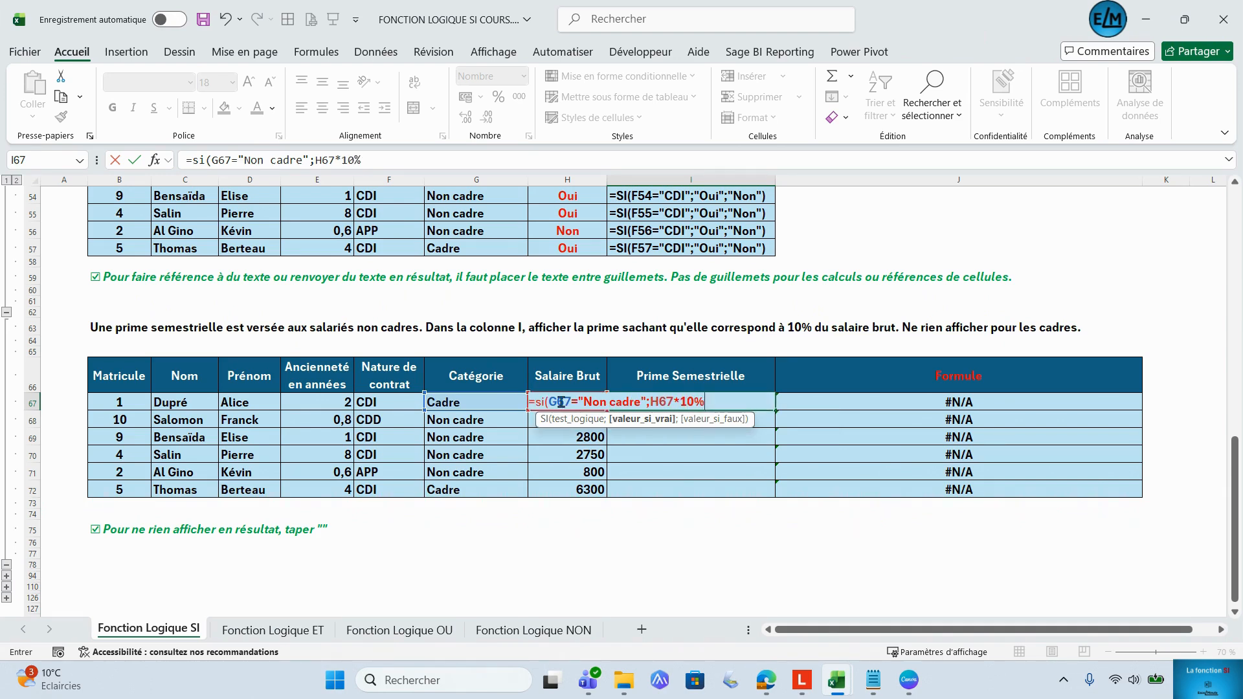
type(";")
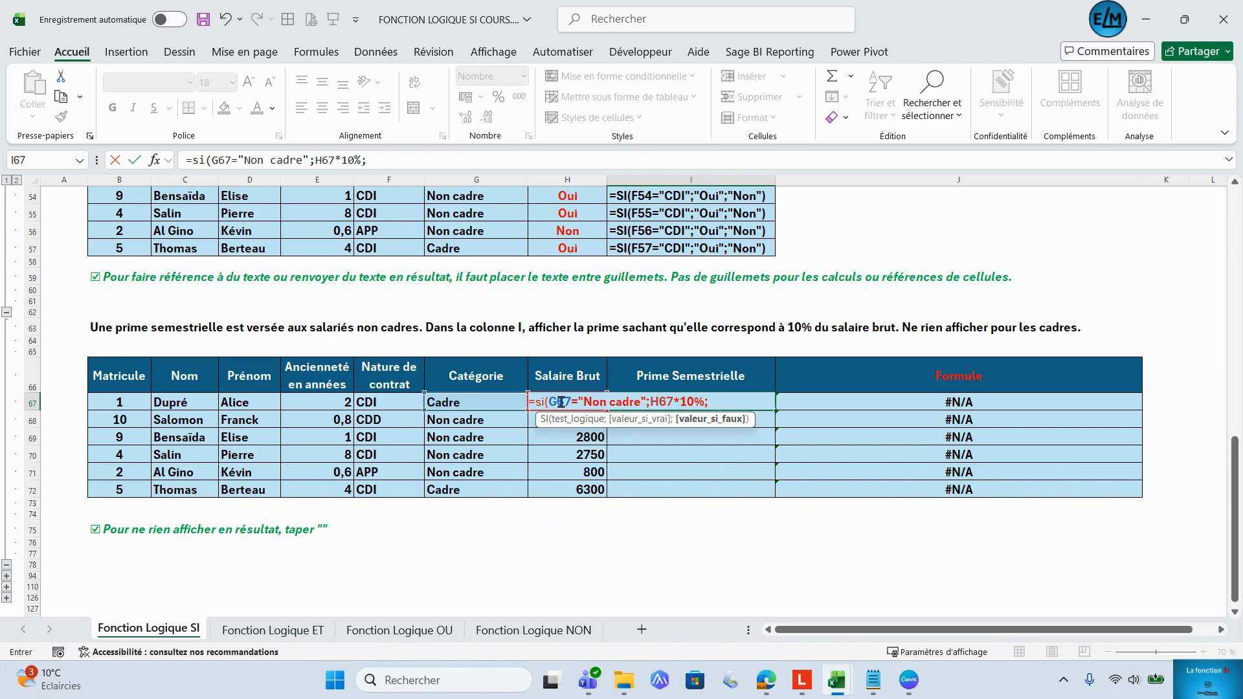
type("\"\")")
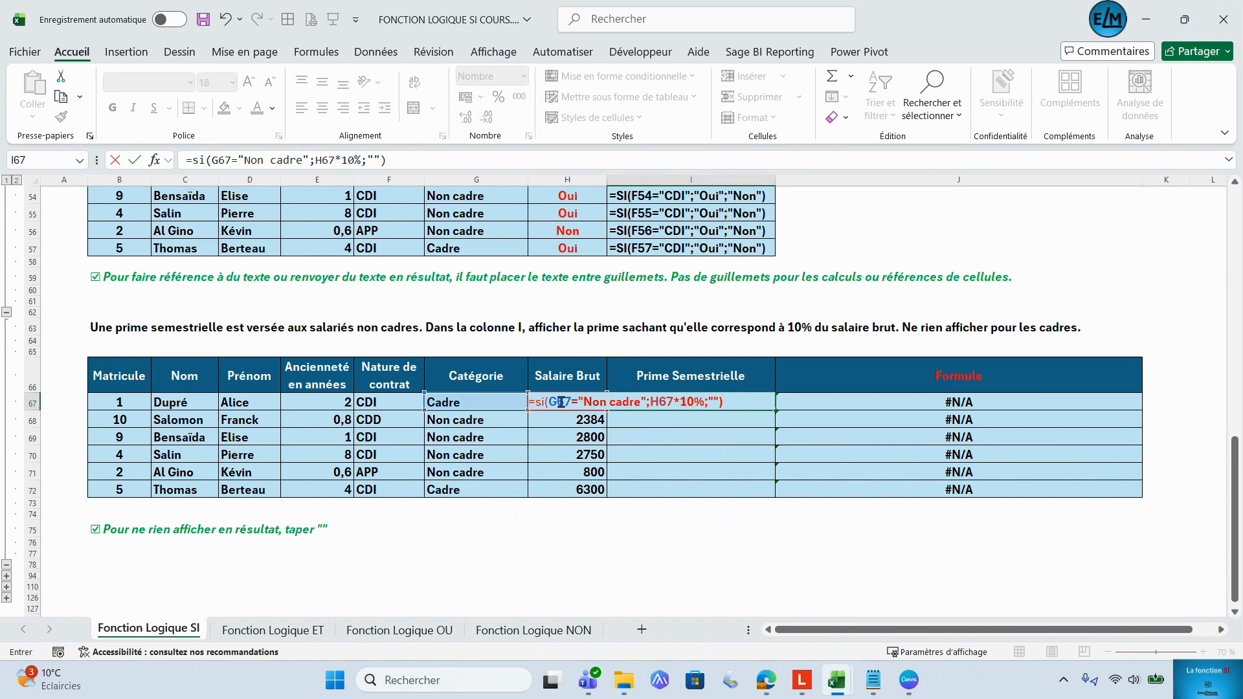
key("Return")
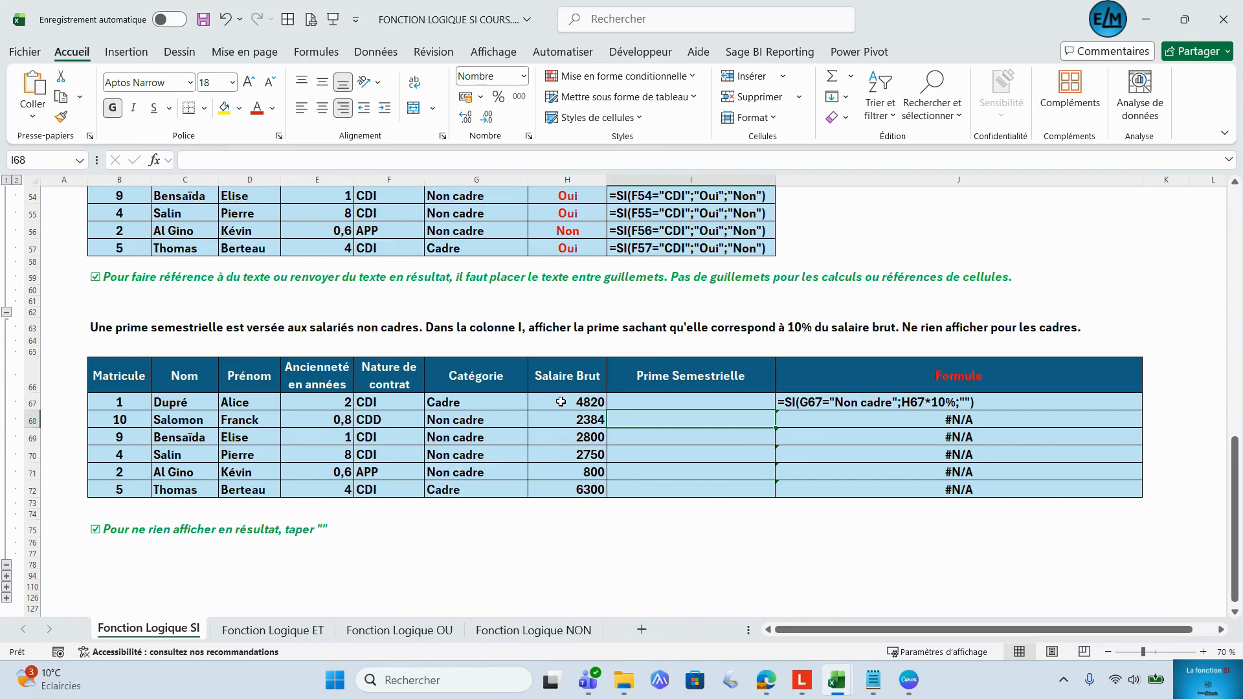
Copy the semester bonus formula from I67 down to I72
left_click(688, 401)
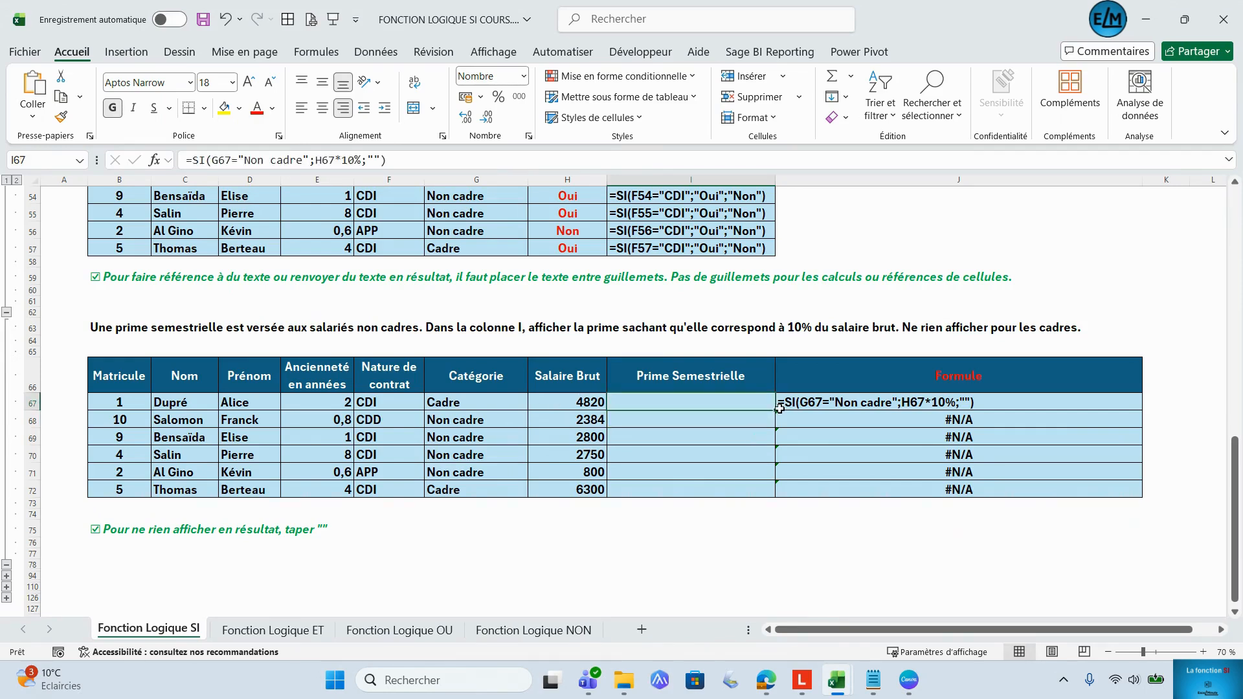
left_click_drag(780, 408, 772, 493)
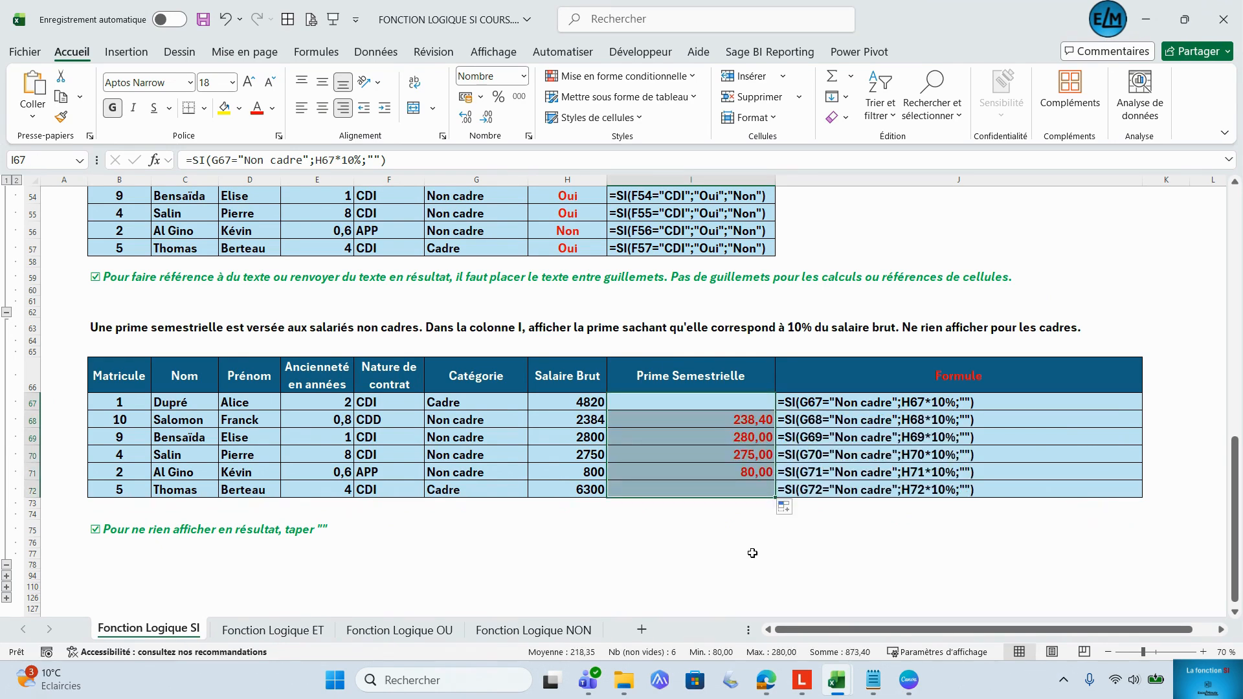